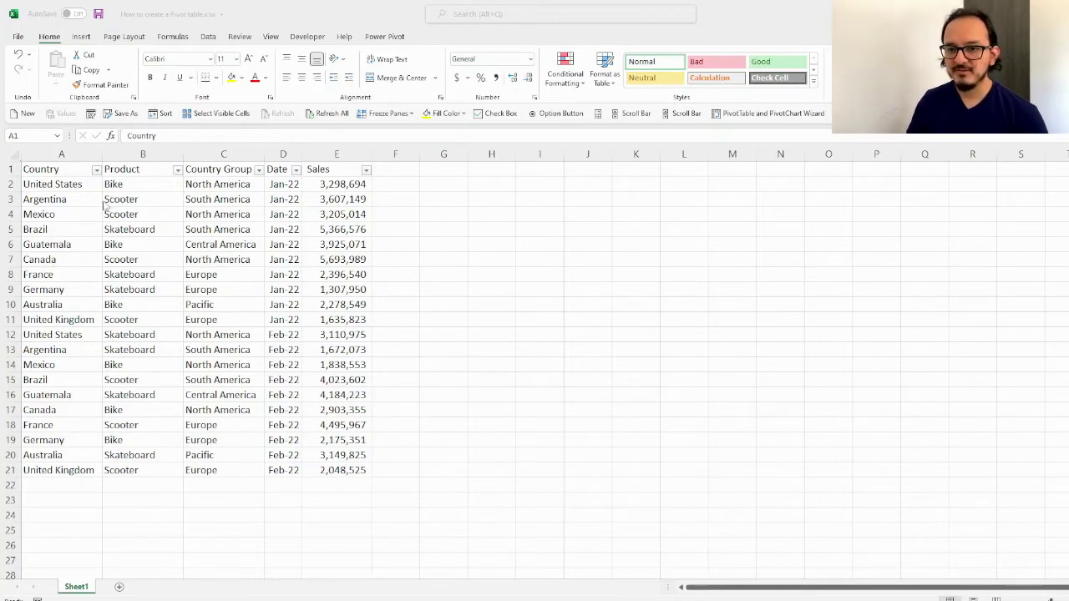
Examine the source data in A1:E21 and its Country, Product, Country Group, Date and Sales headers
{"action": "left_click", "coordinate": [74, 168]}
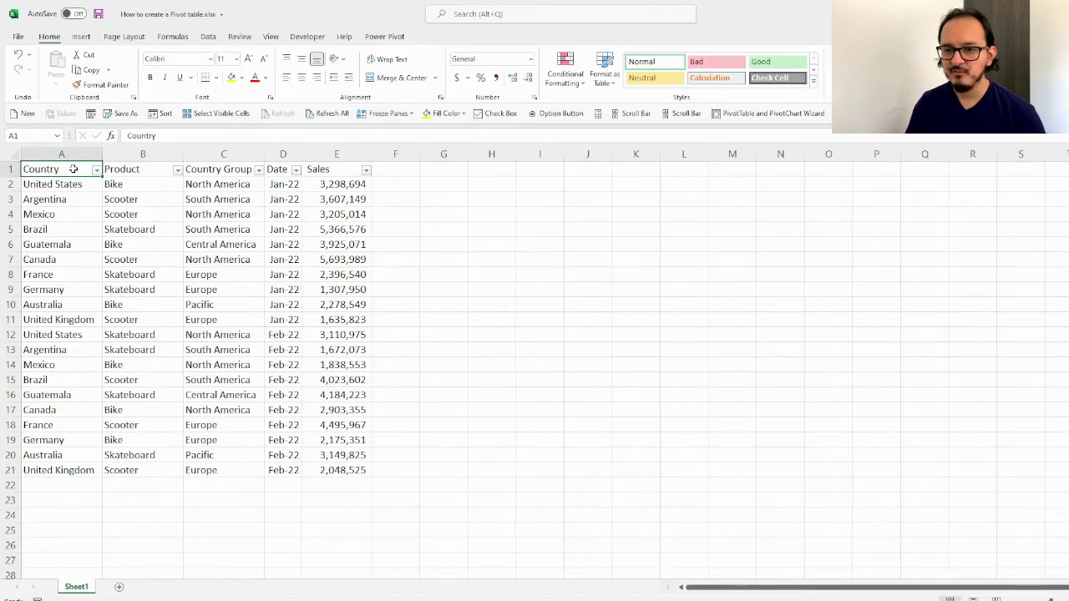
{"action": "left_click_drag", "start_coordinate": [74, 169], "coordinate": [332, 474]}
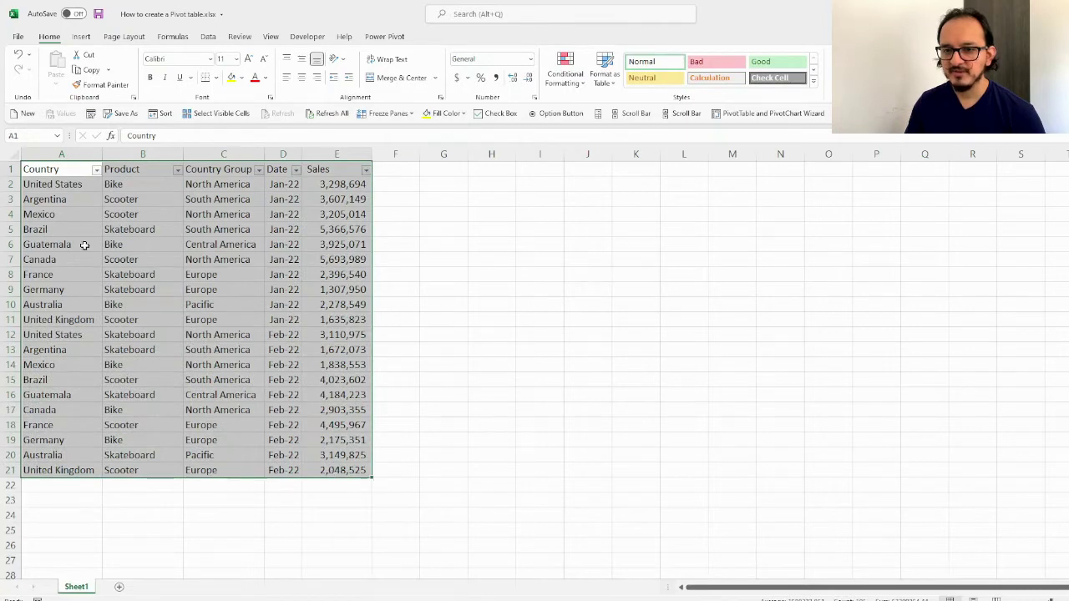
{"action": "left_click", "coordinate": [76, 167]}
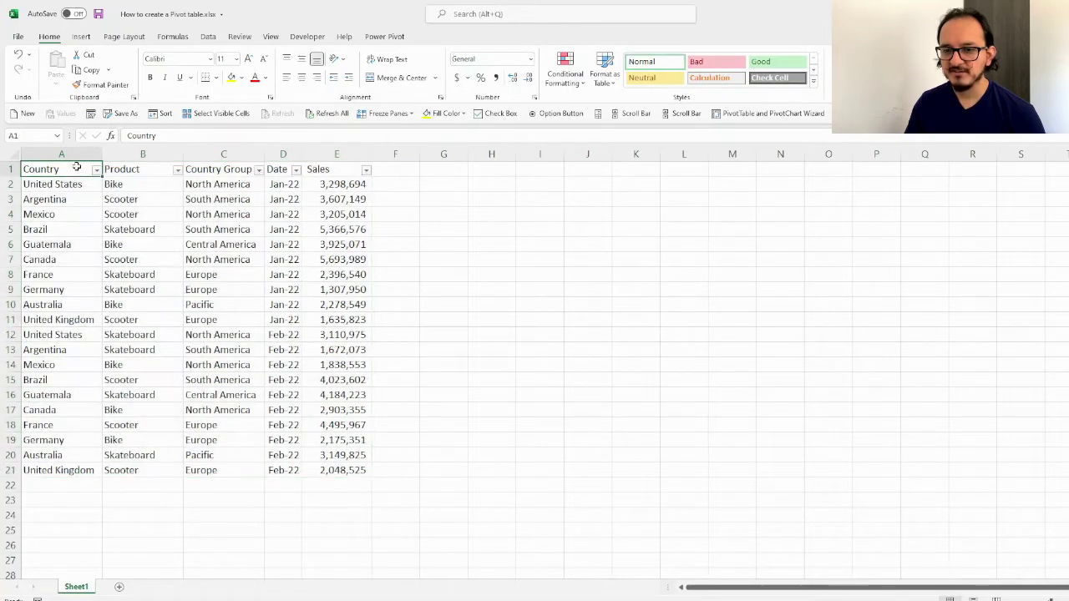
{"action": "left_click", "coordinate": [129, 170]}
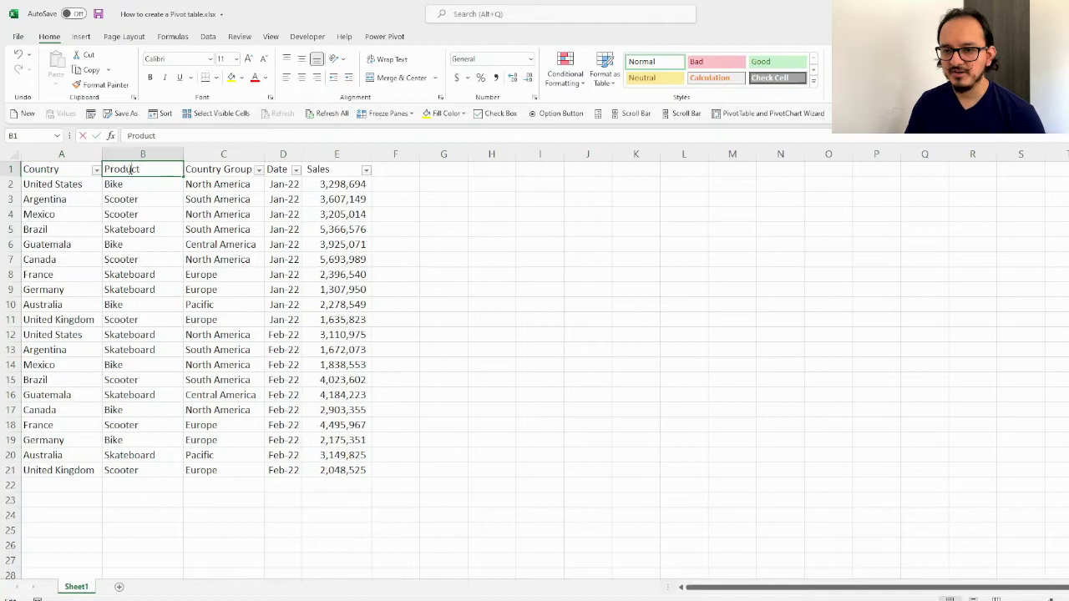
{"action": "left_click", "coordinate": [205, 170]}
{"action": "left_click", "coordinate": [281, 170]}
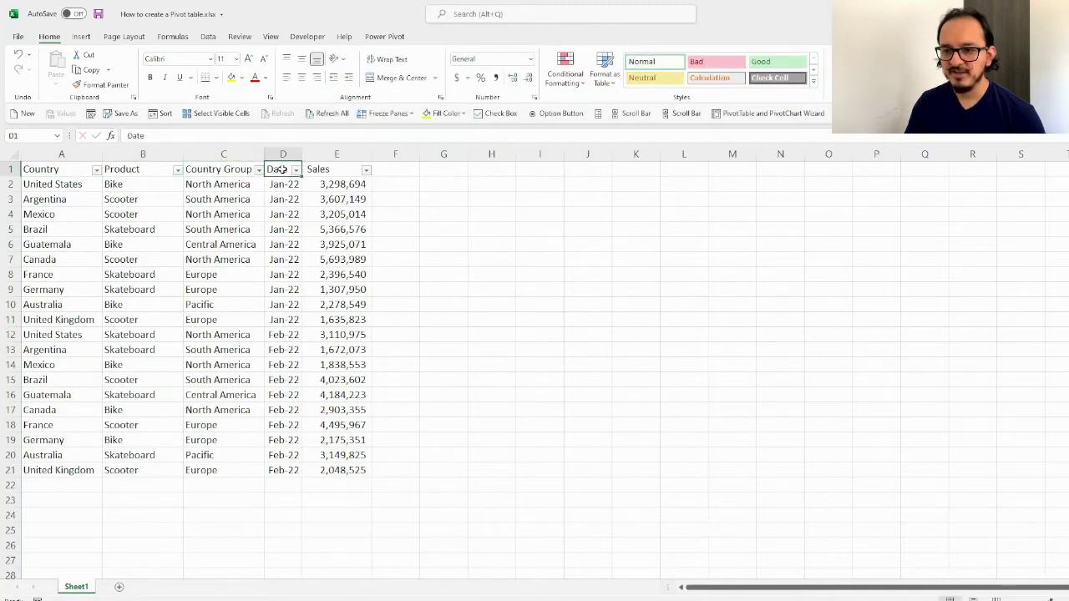
{"action": "left_click", "coordinate": [343, 170]}
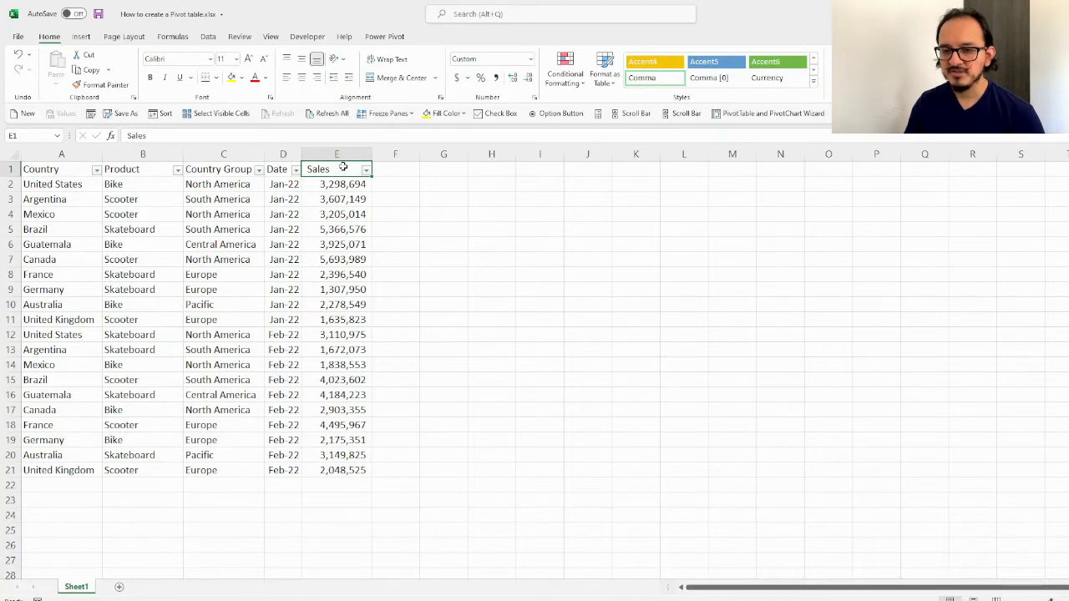
Filter the Product column to Bike only and select the Sales column to check its total
{"action": "left_click", "coordinate": [177, 171]}
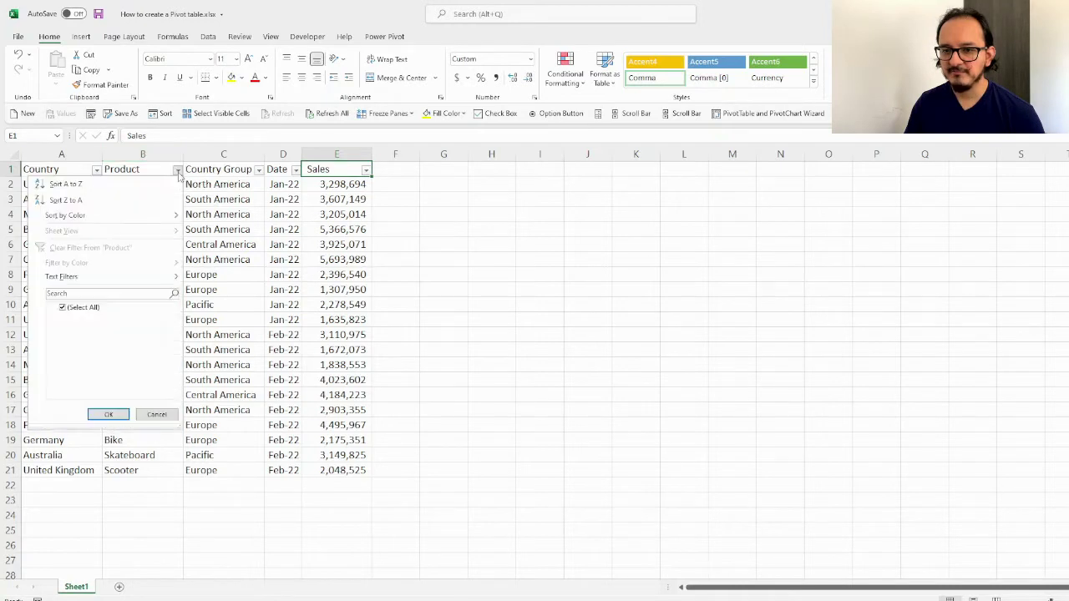
{"action": "left_click", "coordinate": [61, 307]}
{"action": "left_click", "coordinate": [62, 318]}
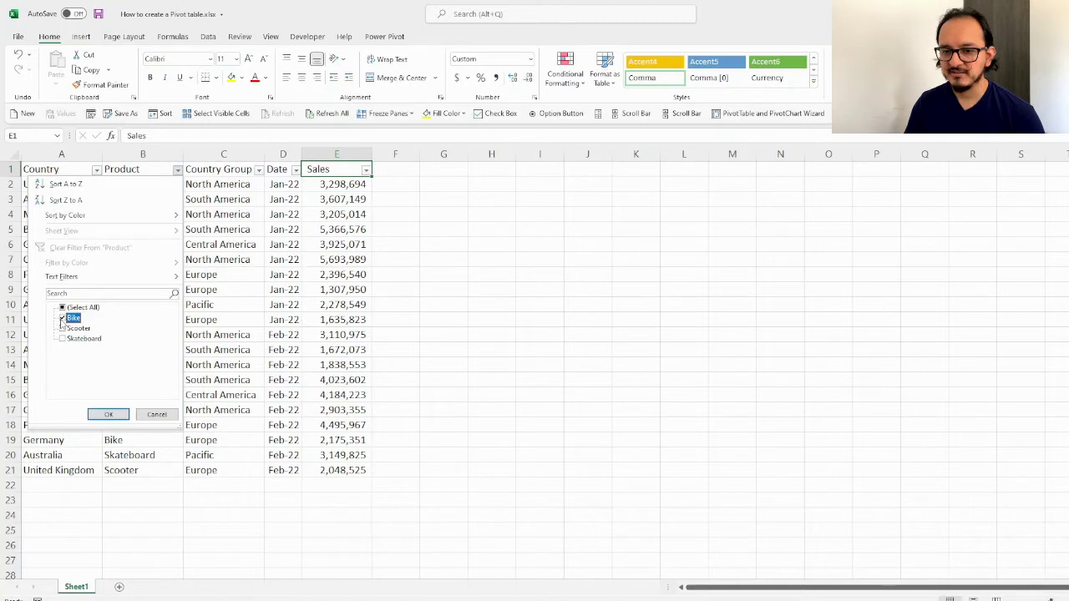
{"action": "left_click", "coordinate": [108, 417]}
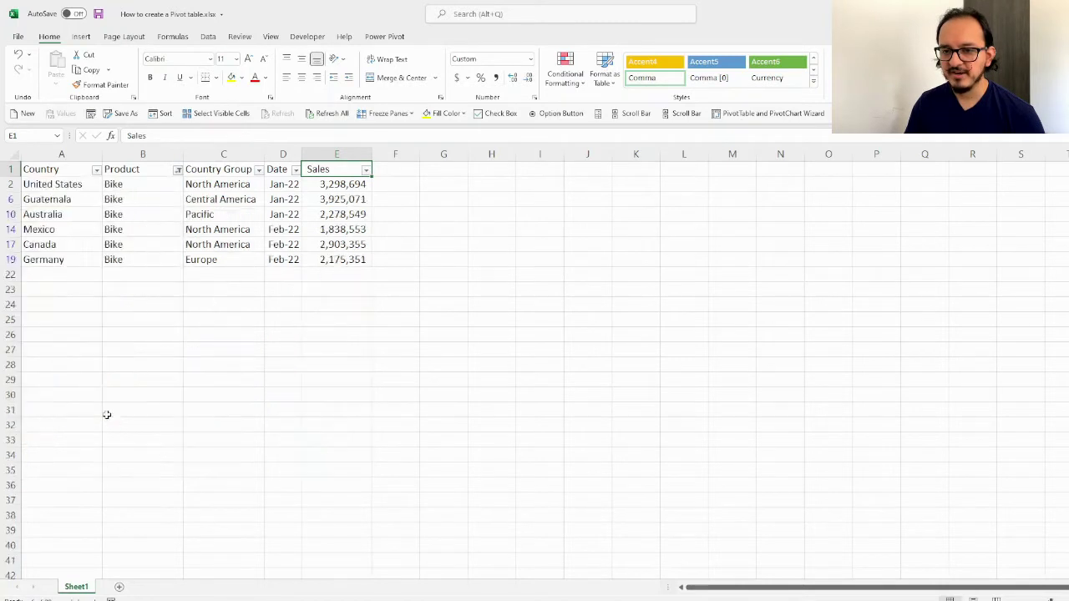
{"action": "left_click", "coordinate": [338, 188]}
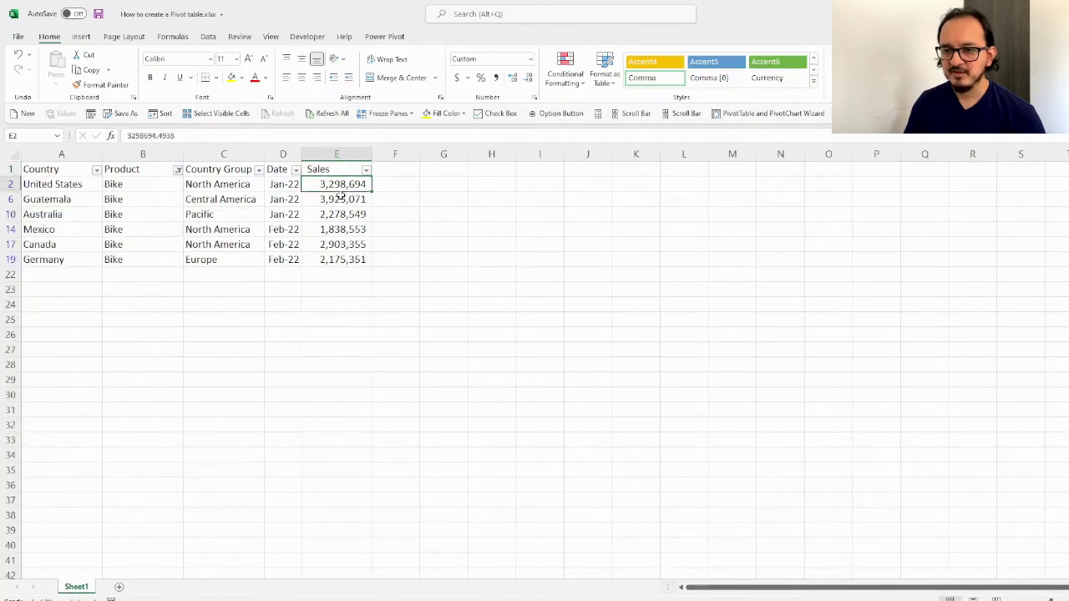
{"action": "left_click", "coordinate": [355, 154]}
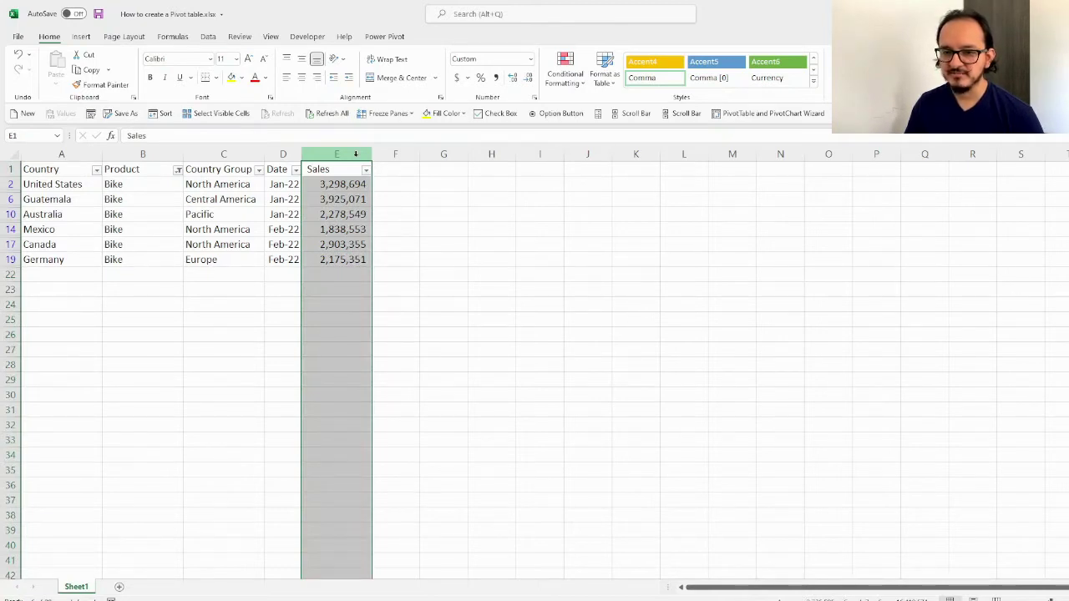
Reset the Product filter to include all products
{"action": "left_click", "coordinate": [178, 170]}
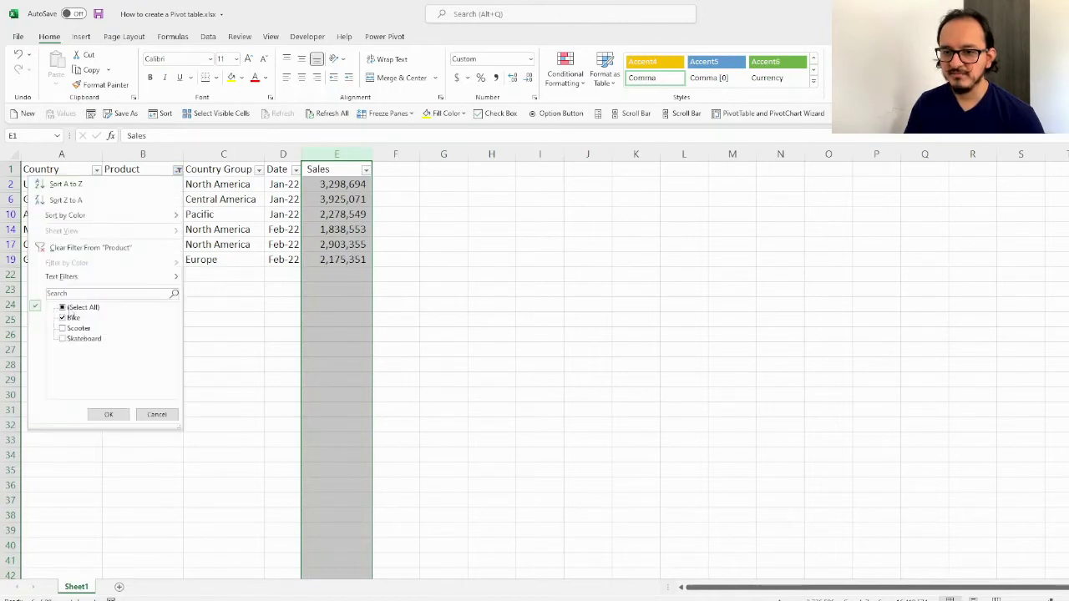
{"action": "left_click", "coordinate": [63, 308]}
{"action": "left_click", "coordinate": [109, 414]}
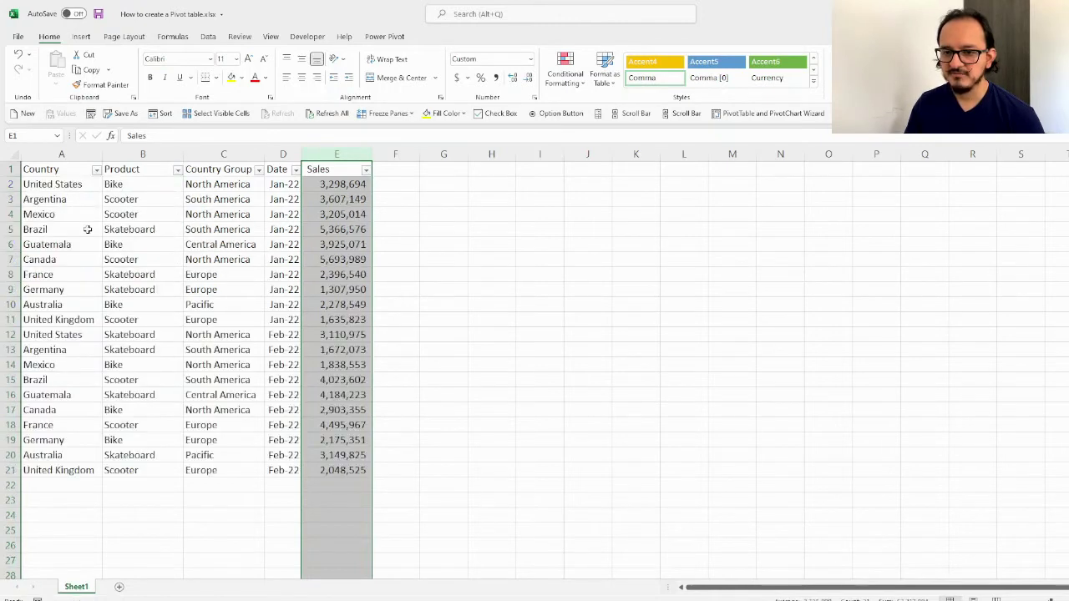
Filter the Country column to Canada only
{"action": "left_click", "coordinate": [97, 169]}
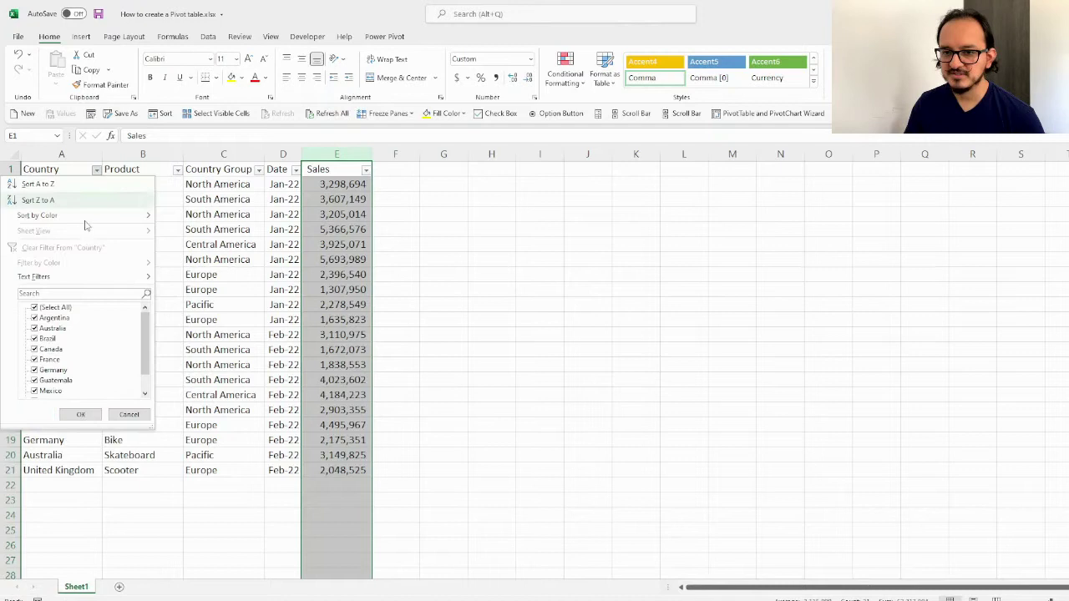
{"action": "left_click", "coordinate": [34, 307]}
{"action": "left_click", "coordinate": [35, 349]}
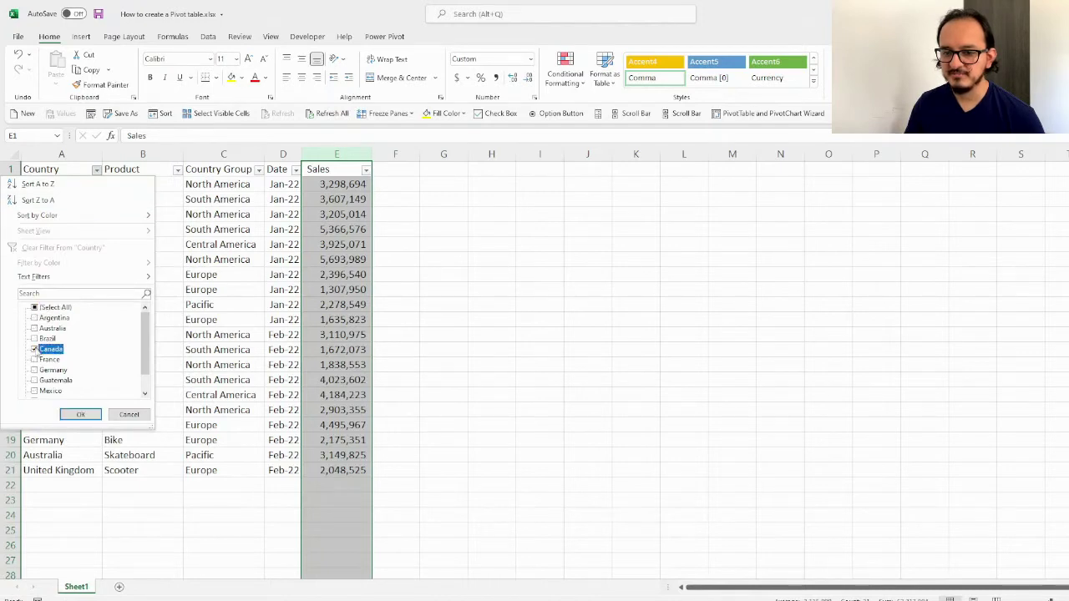
{"action": "left_click", "coordinate": [81, 415]}
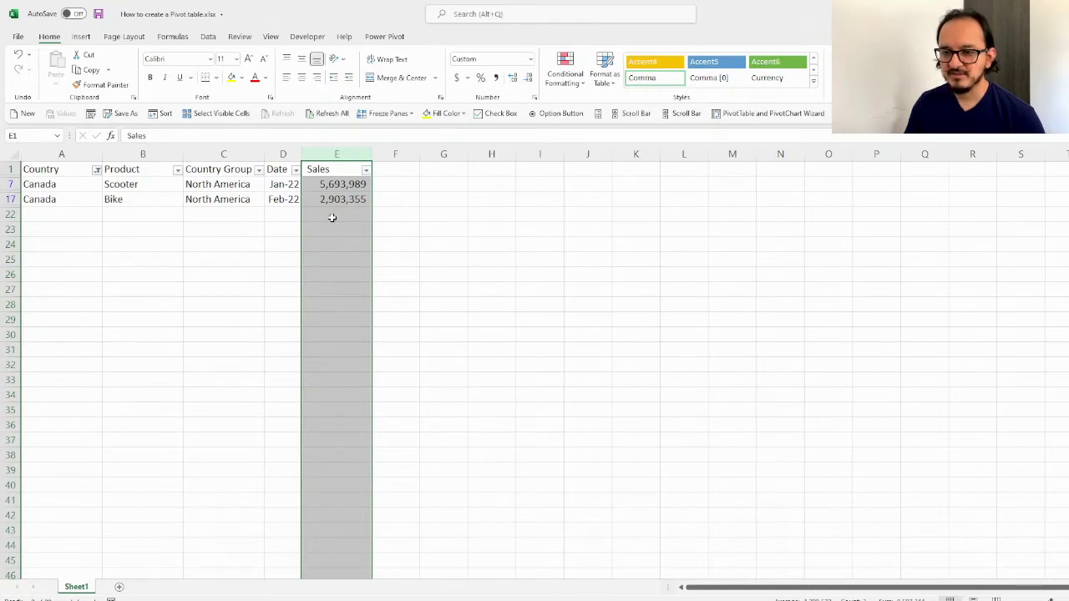
Reset the Country filter to include all countries
{"action": "left_click", "coordinate": [97, 170]}
{"action": "left_click", "coordinate": [36, 308]}
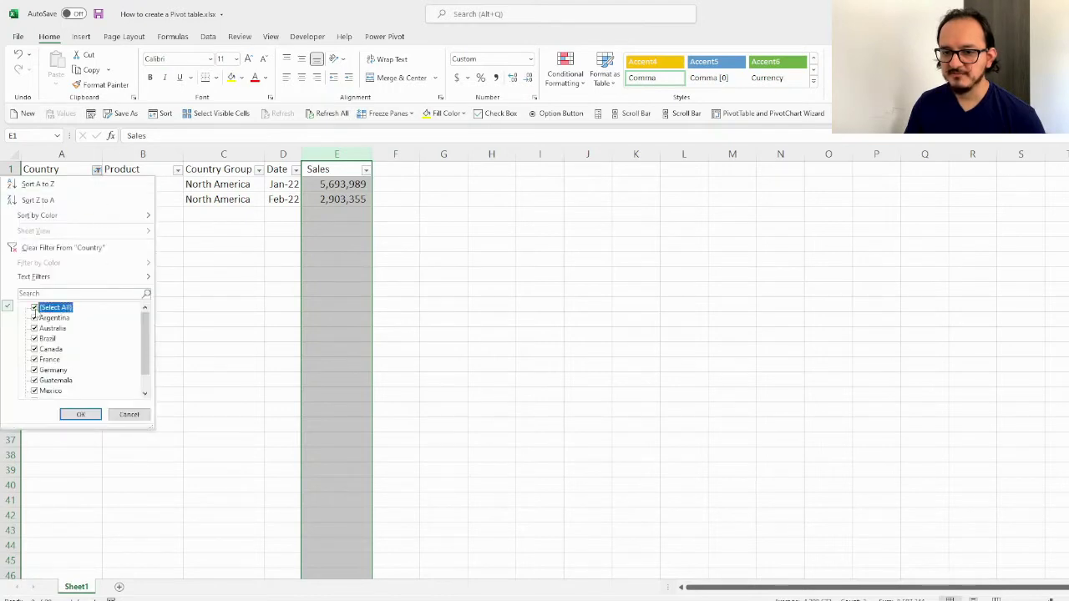
{"action": "left_click", "coordinate": [82, 415]}
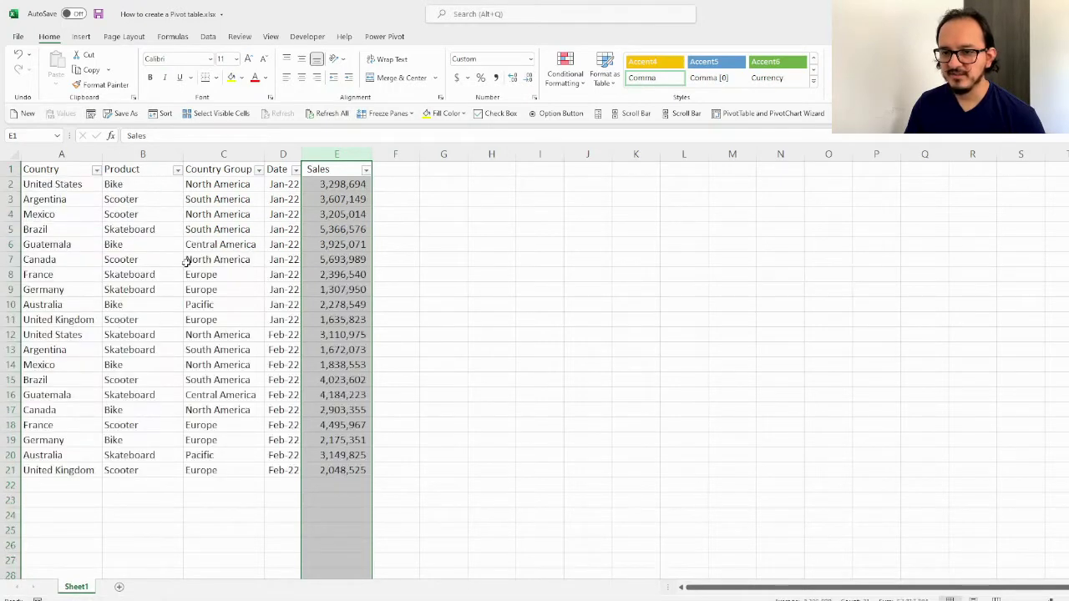
Filter the Product column to Skateboard only
{"action": "left_click", "coordinate": [178, 170]}
{"action": "left_click", "coordinate": [81, 308]}
{"action": "left_click", "coordinate": [62, 339]}
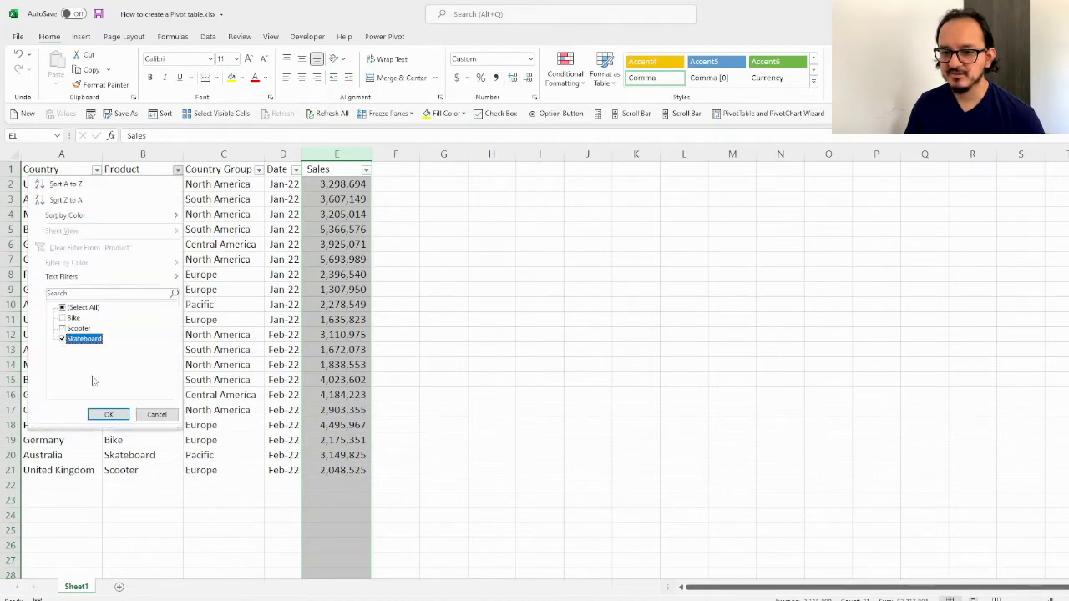
{"action": "left_click", "coordinate": [109, 415]}
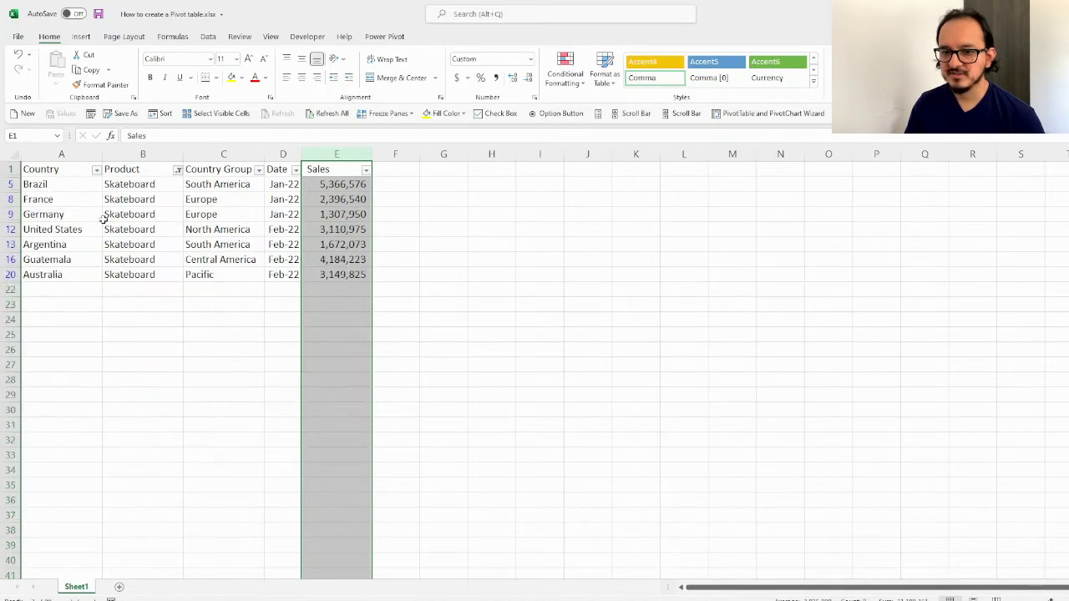
Filter the Country Group column to North America only, keeping the existing product filter
{"action": "left_click", "coordinate": [259, 170]}
{"action": "left_click", "coordinate": [160, 307]}
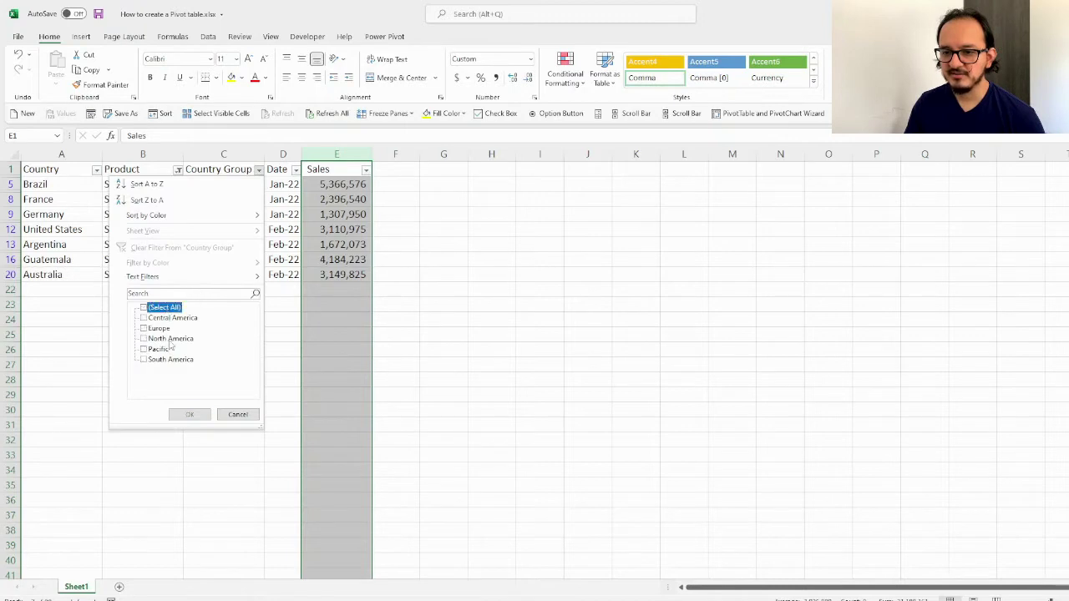
{"action": "left_click", "coordinate": [167, 338]}
{"action": "left_click", "coordinate": [190, 414]}
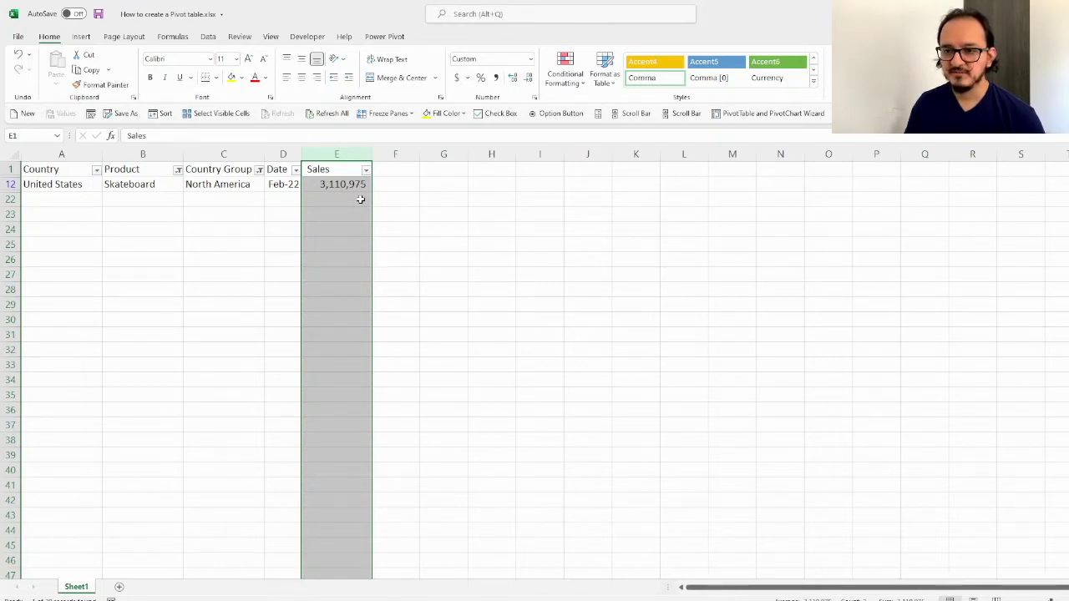
Reset the Country Group and Product filters to include all values
{"action": "left_click", "coordinate": [259, 170]}
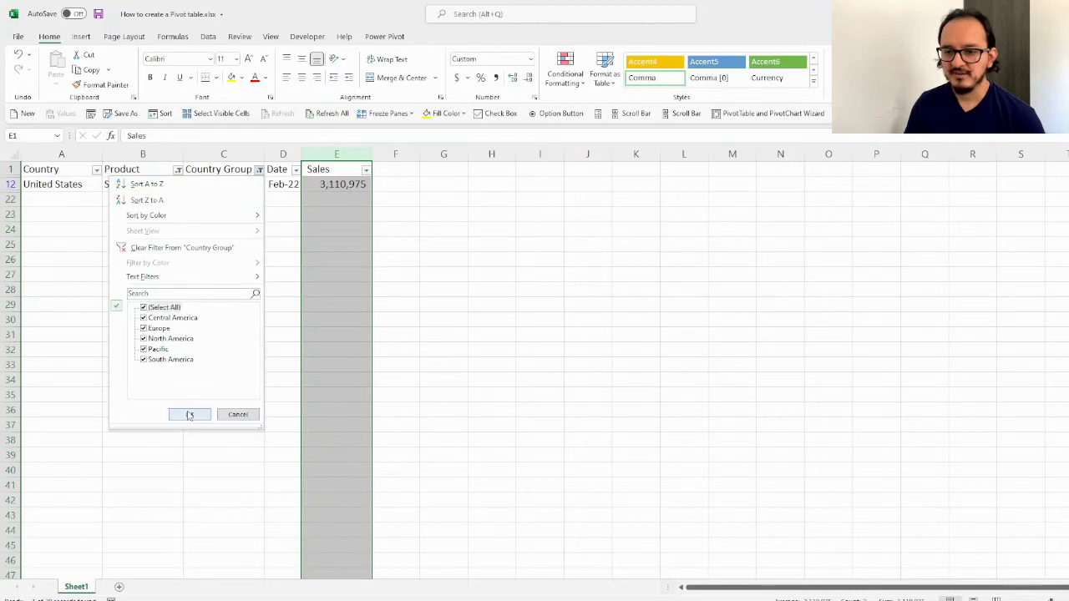
{"action": "left_click", "coordinate": [189, 414]}
{"action": "left_click", "coordinate": [178, 170]}
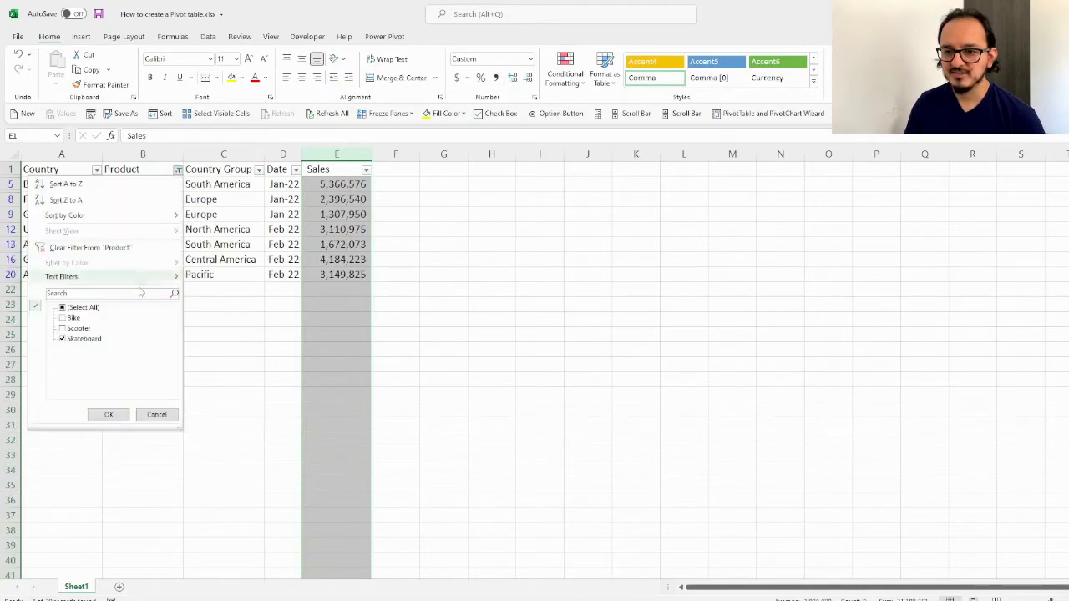
{"action": "left_click", "coordinate": [84, 308]}
{"action": "left_click", "coordinate": [117, 416]}
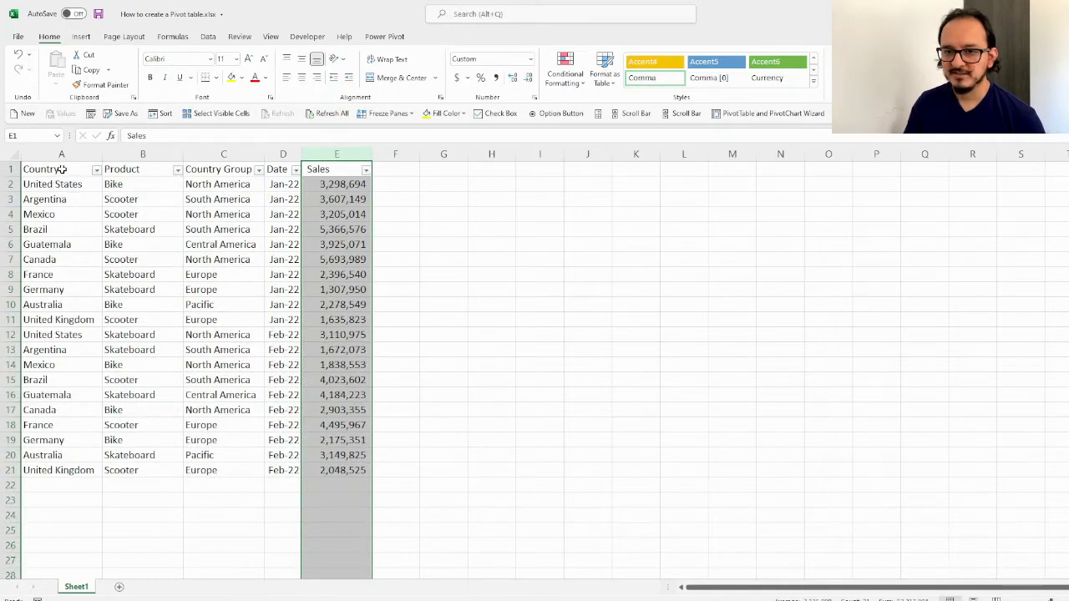
Create a PivotTable from the data range A1:E21, placed on the existing worksheet at cell G1
{"action": "left_click_drag", "start_coordinate": [61, 169], "coordinate": [327, 466]}
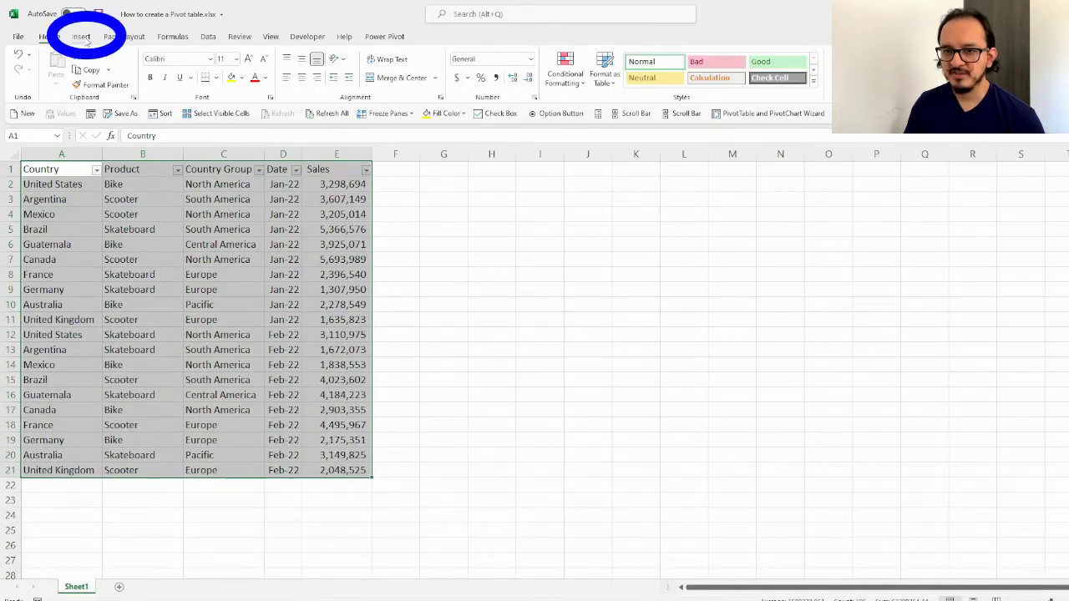
{"action": "left_click", "coordinate": [83, 38]}
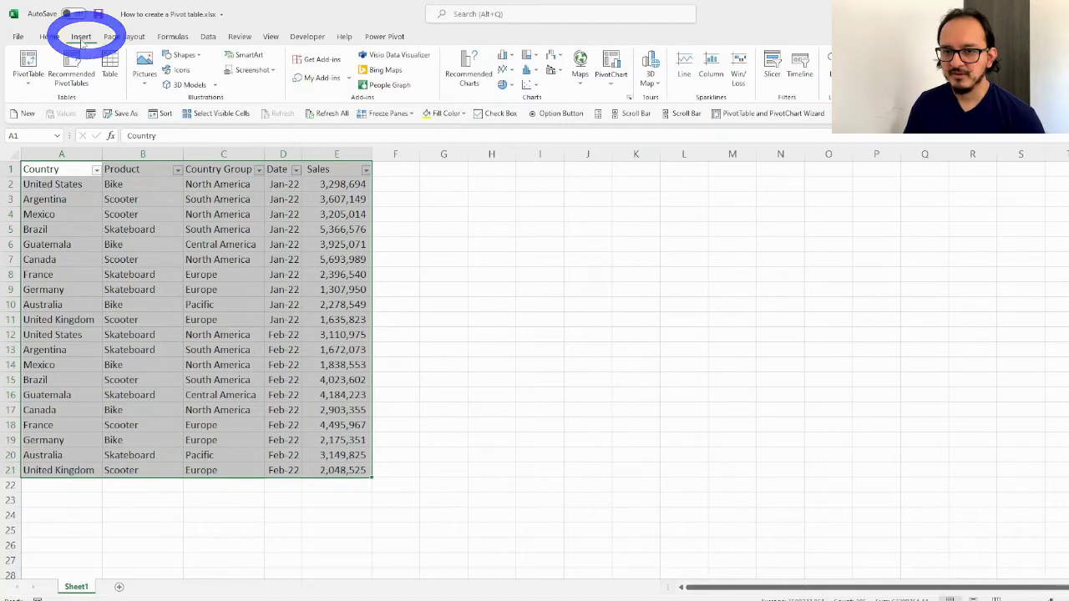
{"action": "left_click", "coordinate": [33, 67]}
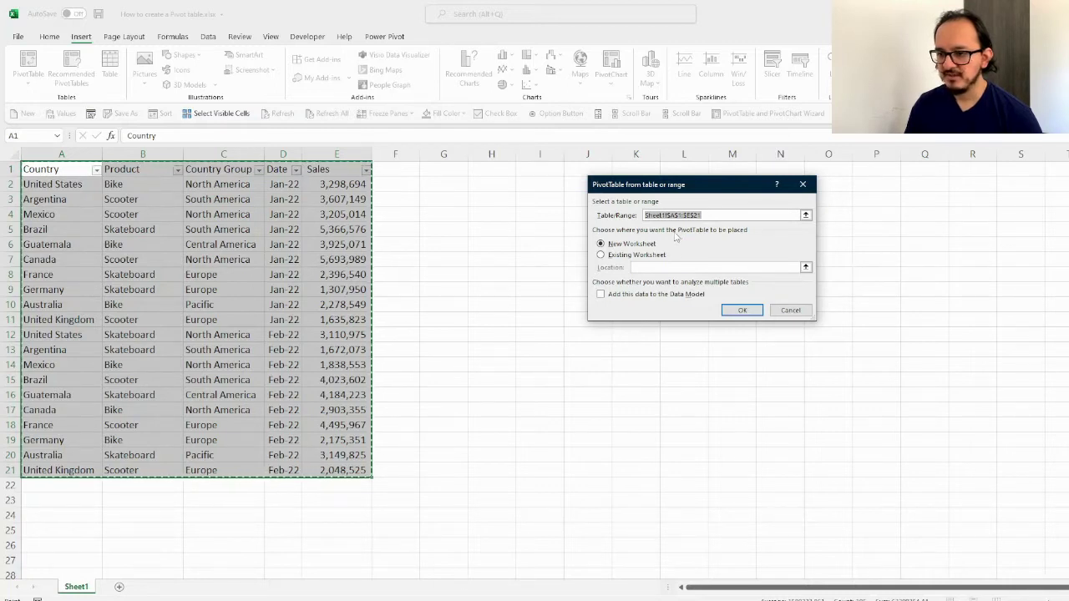
{"action": "left_click", "coordinate": [601, 255]}
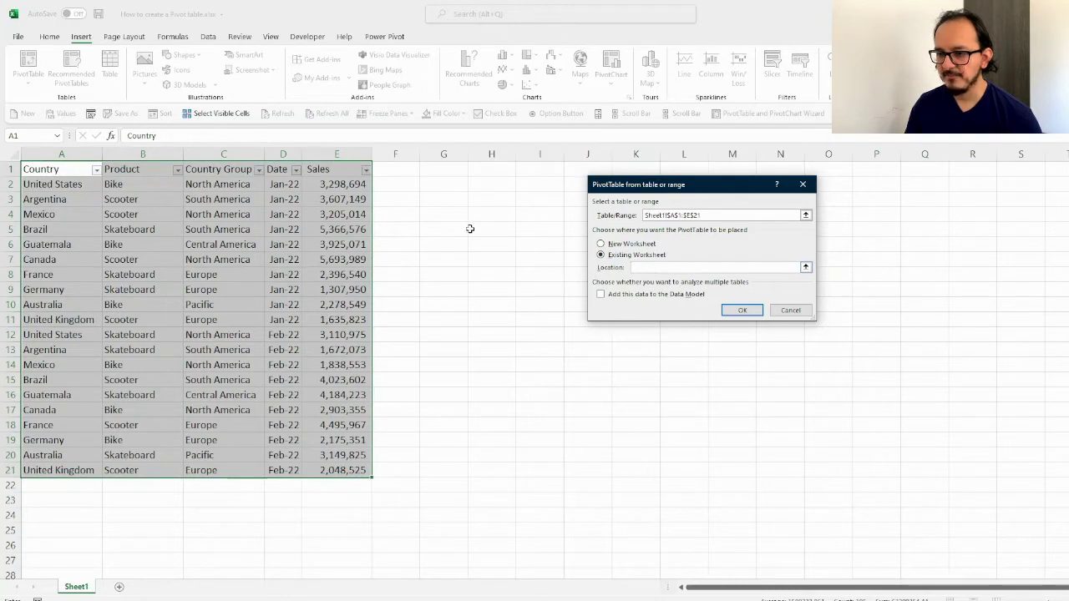
{"action": "left_click", "coordinate": [442, 169]}
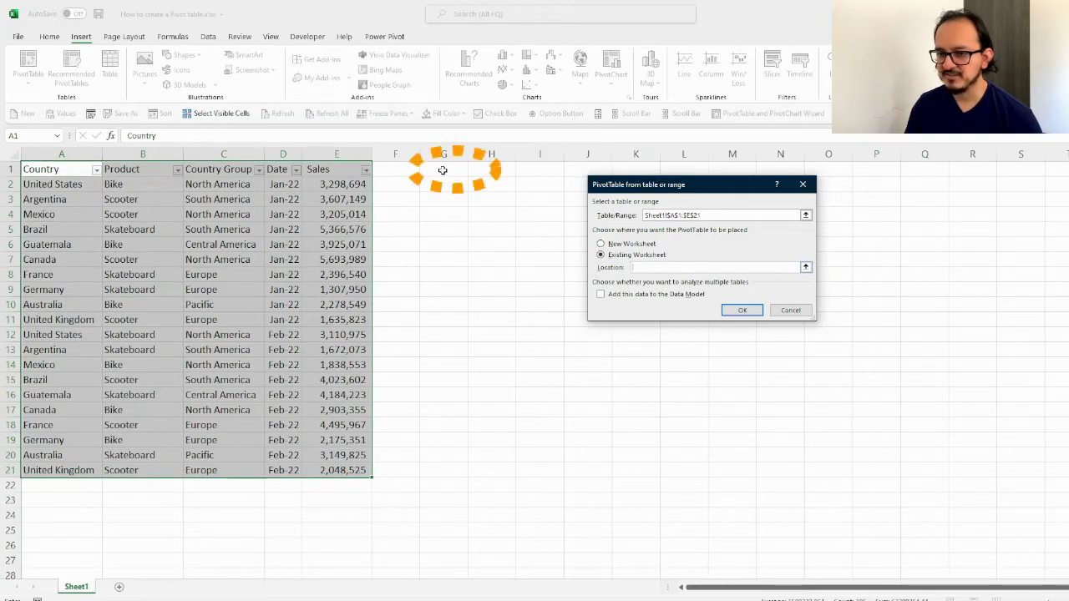
{"action": "left_click", "coordinate": [443, 171]}
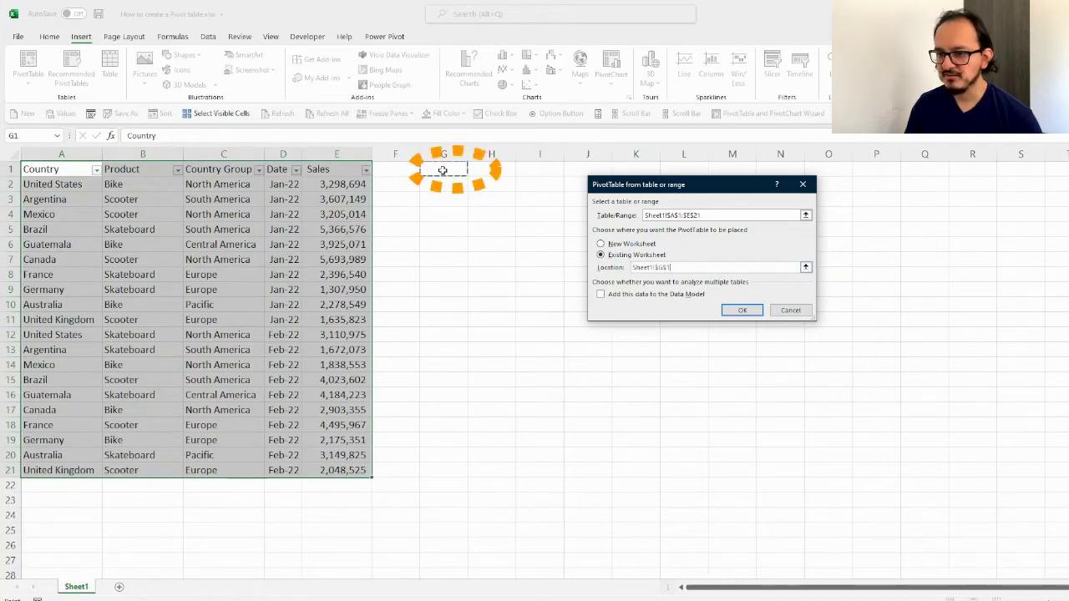
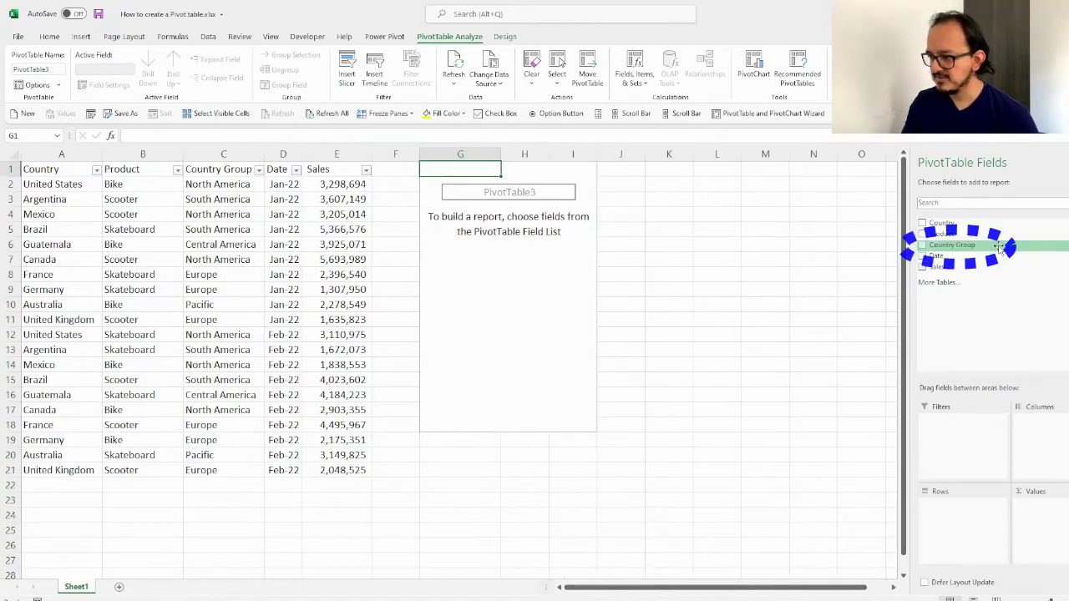
Add Country Group to the PivotTable rows with Country nested beneath it, and select the Central America group
{"action": "mouse_move", "coordinate": [999, 247]}
{"action": "left_mouse_down"}
{"action": "mouse_move", "coordinate": [969, 399]}
{"action": "mouse_move", "coordinate": [964, 508]}
{"action": "left_mouse_up"}
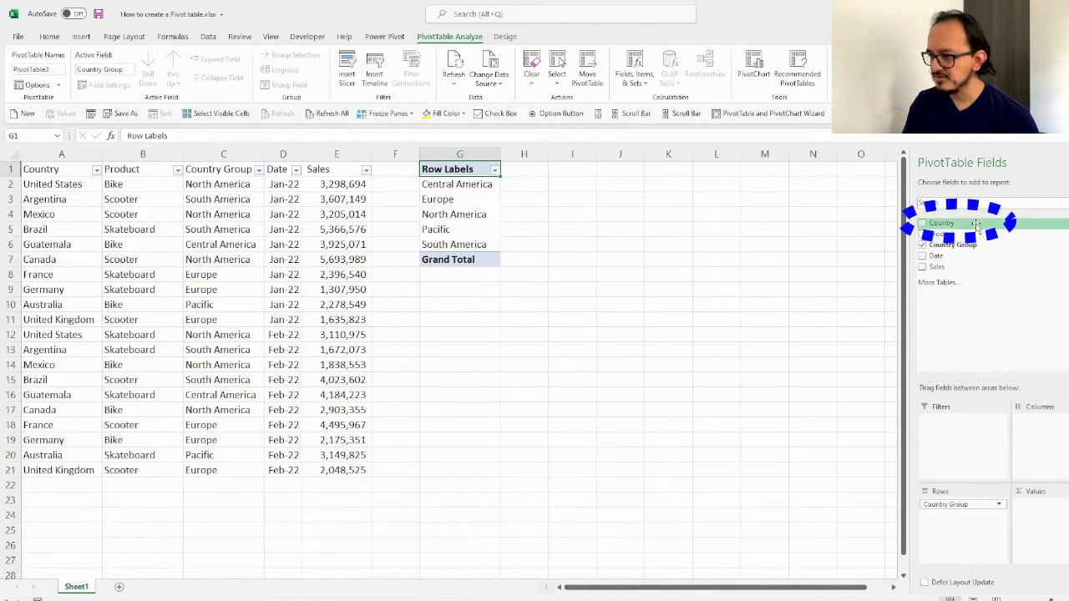
{"action": "mouse_move", "coordinate": [975, 224]}
{"action": "left_mouse_down"}
{"action": "mouse_move", "coordinate": [961, 341]}
{"action": "mouse_move", "coordinate": [974, 504]}
{"action": "mouse_move", "coordinate": [965, 515]}
{"action": "left_mouse_up"}
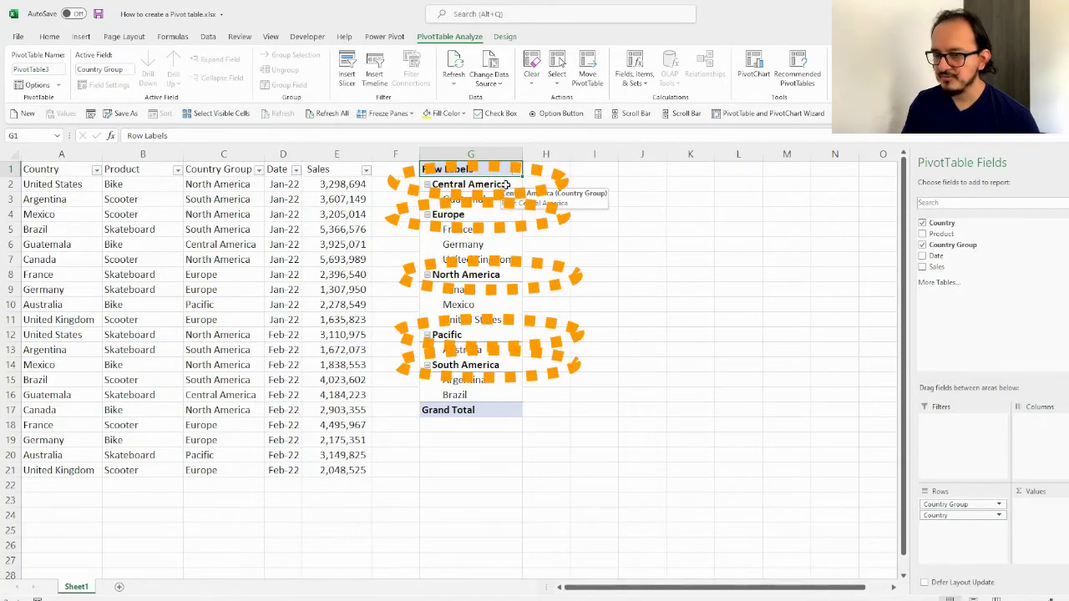
{"action": "left_click", "coordinate": [470, 184]}
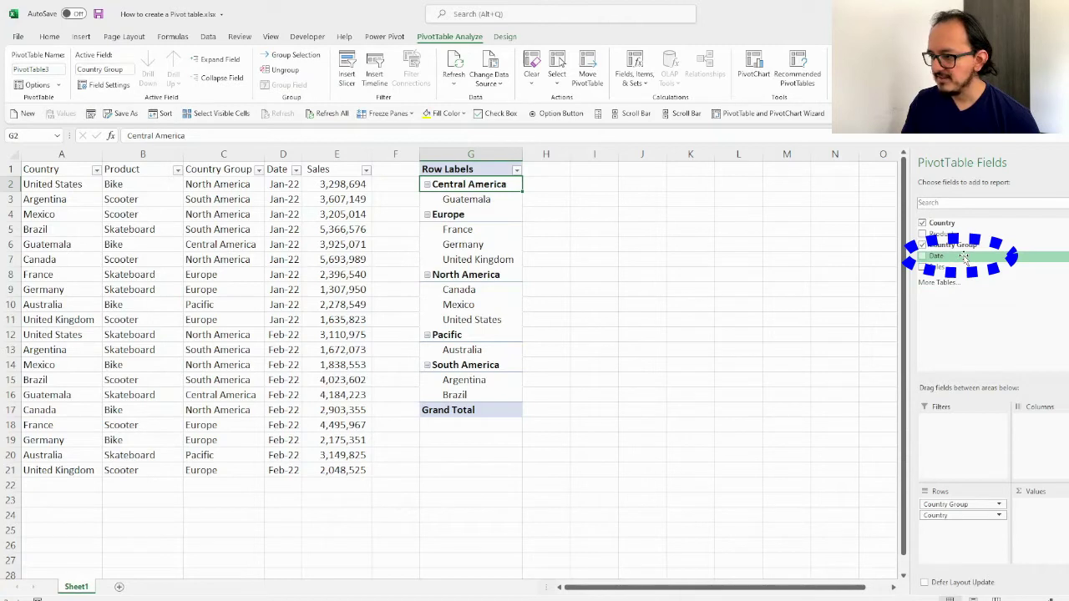
Add Date to the PivotTable columns, check the month headings, and add Sales to the values
{"action": "left_click_drag", "start_coordinate": [964, 256], "coordinate": [1043, 433]}
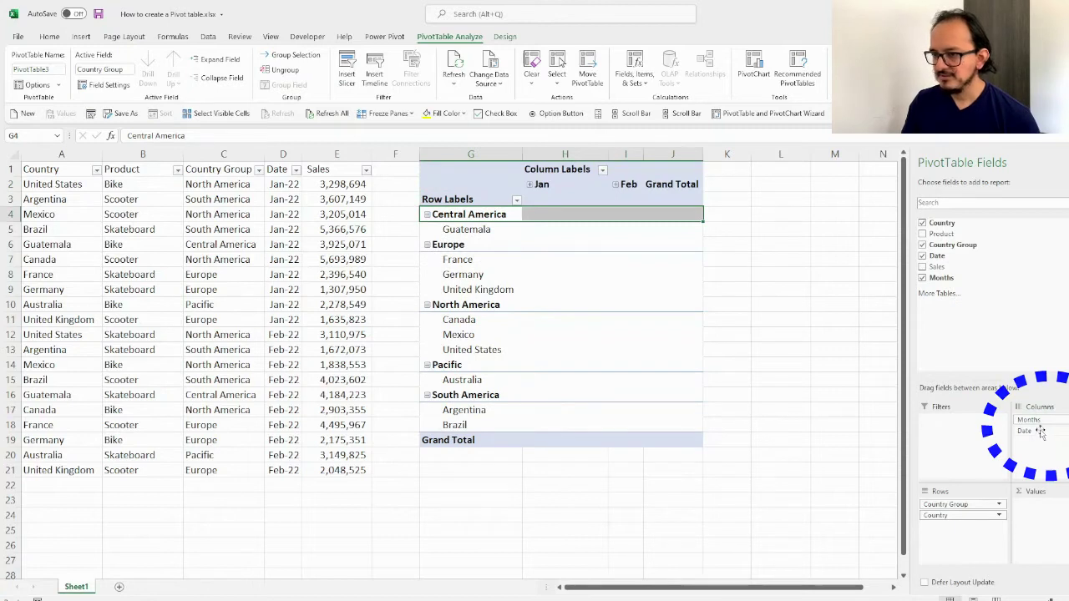
{"action": "left_click", "coordinate": [580, 177]}
{"action": "left_click", "coordinate": [625, 176]}
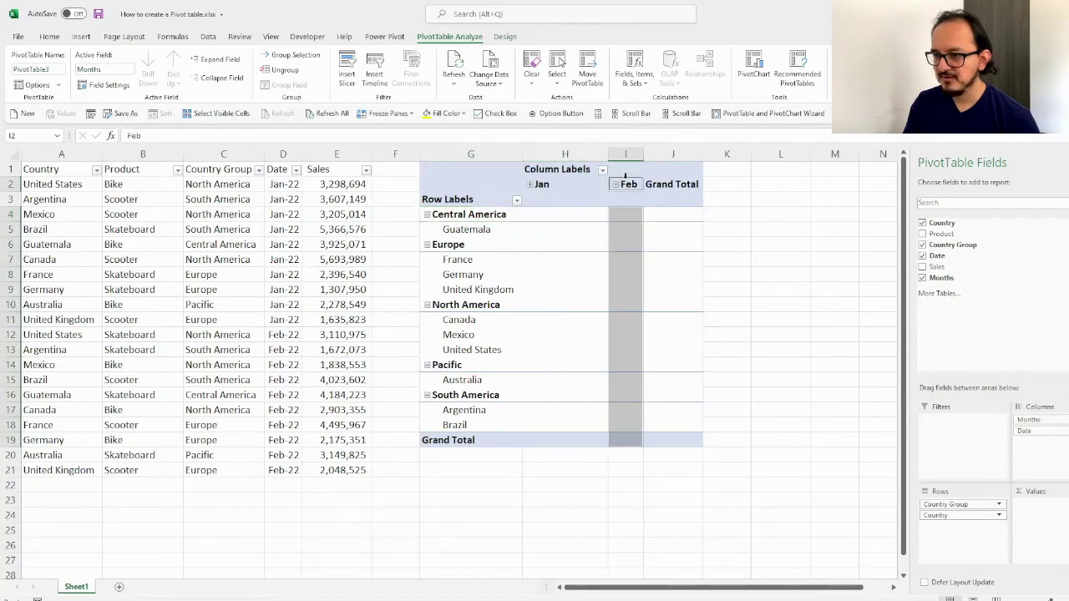
{"action": "left_click", "coordinate": [663, 175]}
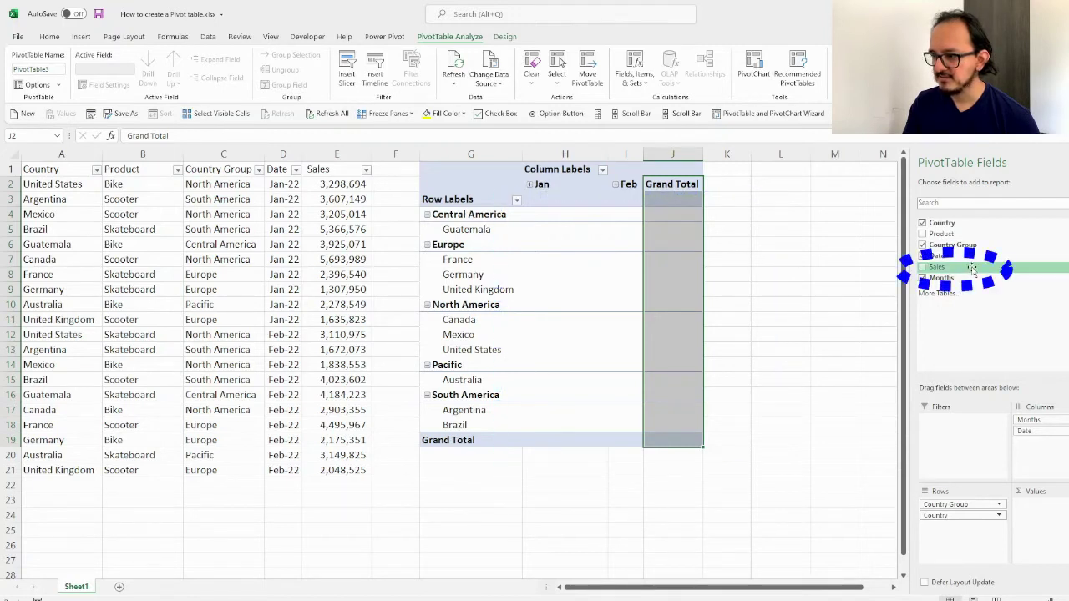
{"action": "left_click_drag", "start_coordinate": [973, 267], "coordinate": [1042, 516]}
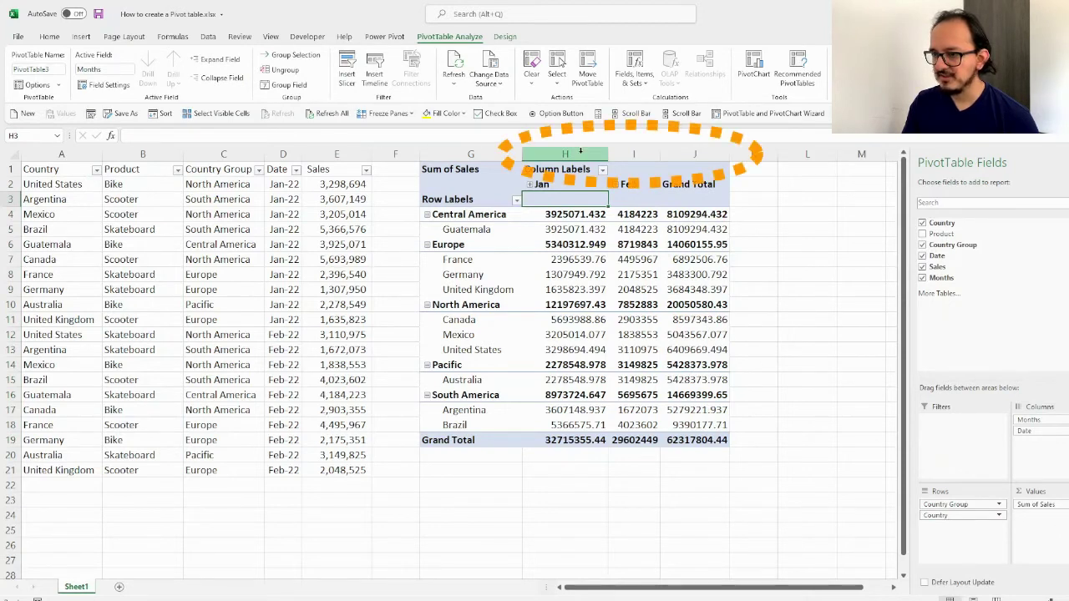
Format PivotTable columns H to J with the comma style and no decimal places
{"action": "left_click_drag", "start_coordinate": [581, 151], "coordinate": [676, 153]}
{"action": "left_click", "coordinate": [50, 36]}
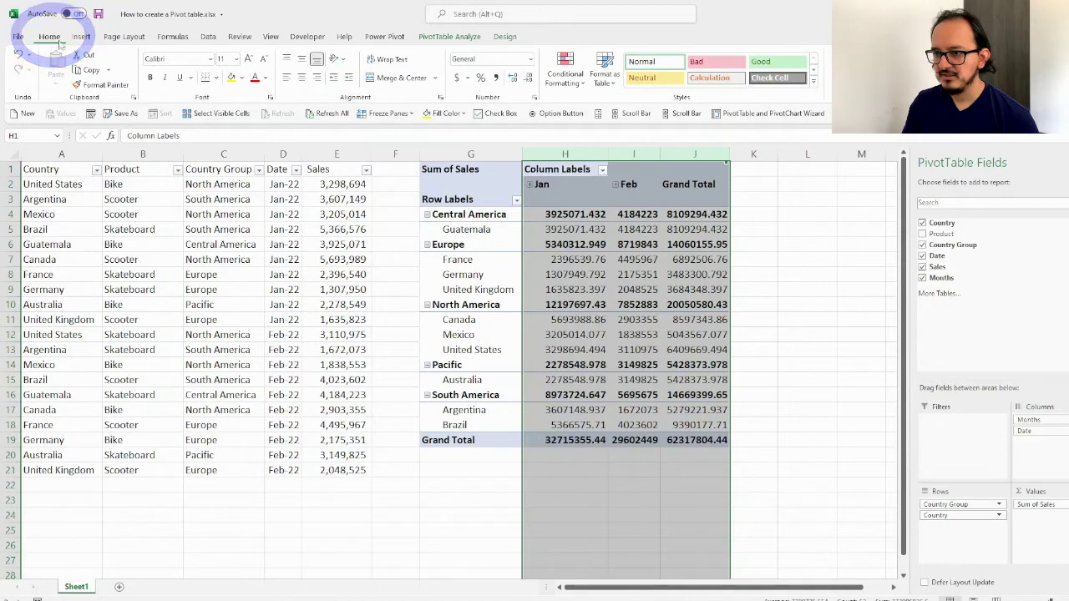
{"action": "left_click", "coordinate": [496, 78]}
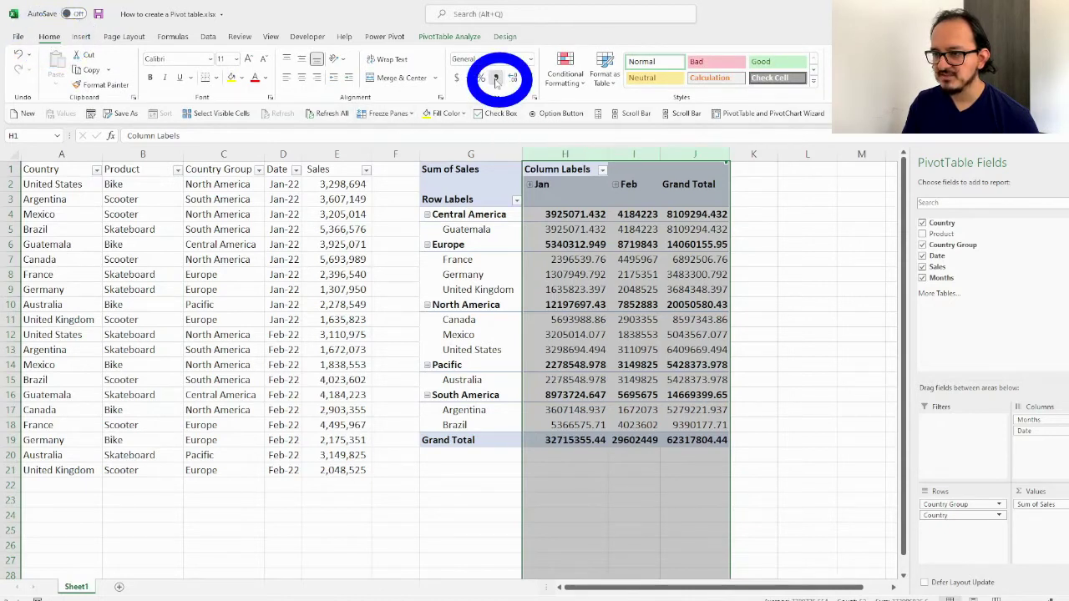
{"action": "left_click", "coordinate": [528, 80]}
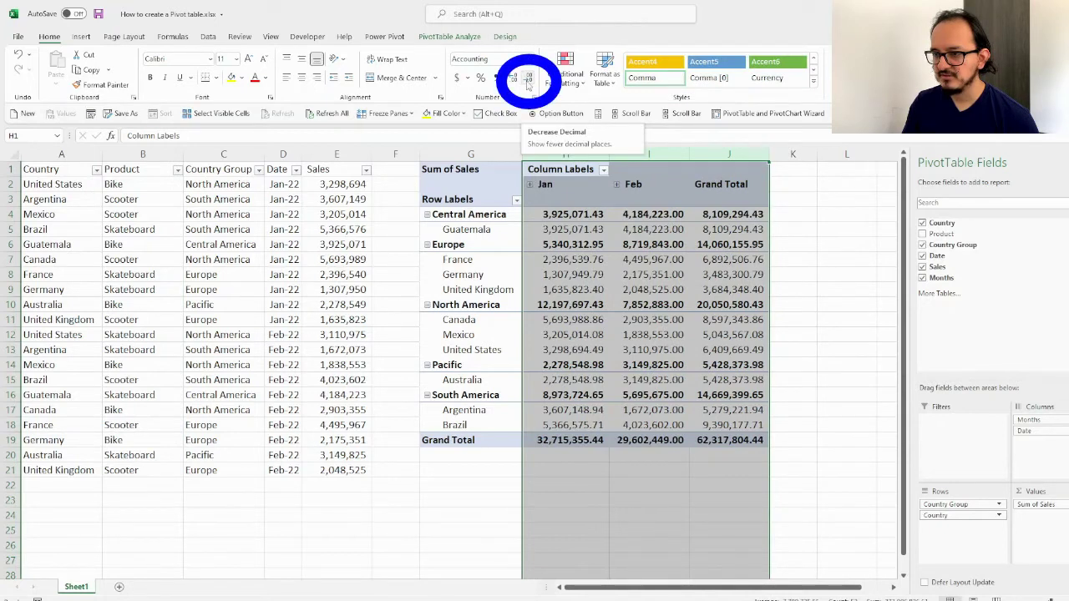
{"action": "left_click", "coordinate": [528, 80]}
{"action": "left_click", "coordinate": [528, 80]}
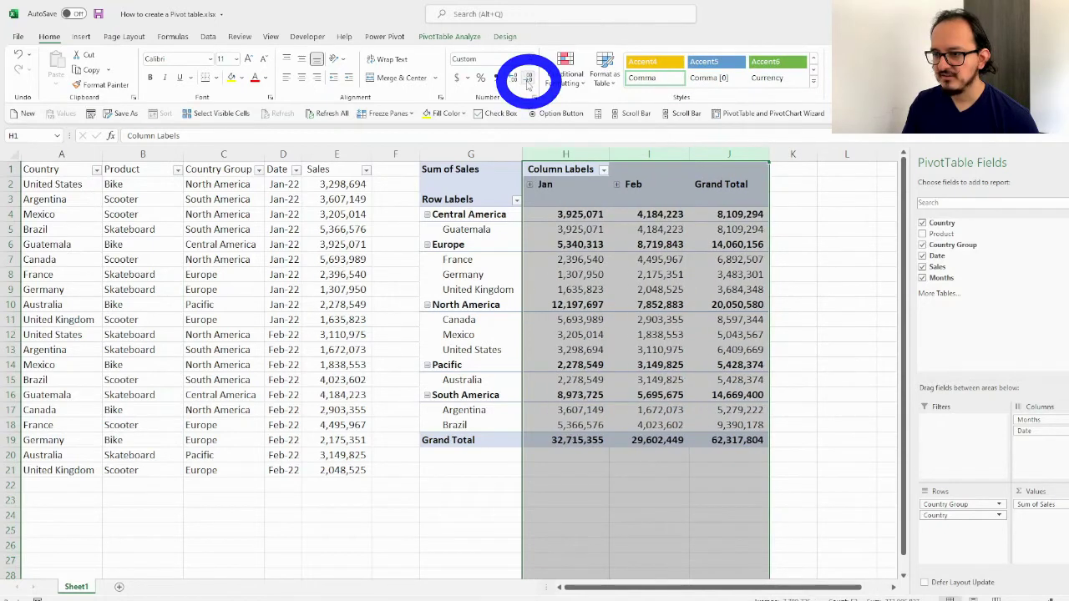
Add Product to the PivotTable as a report filter
{"action": "left_click", "coordinate": [557, 233]}
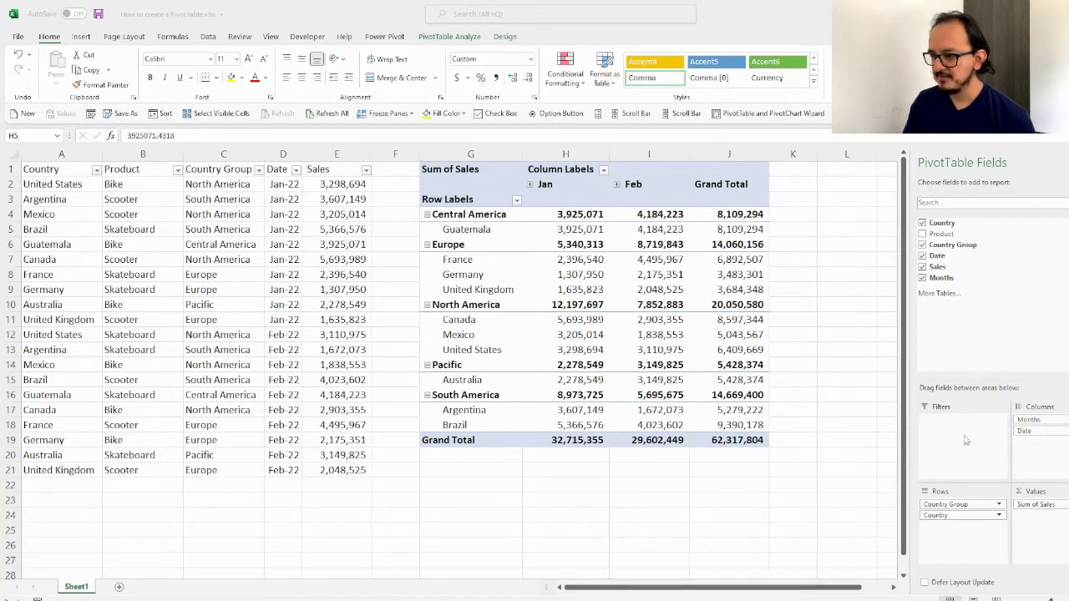
{"action": "left_click", "coordinate": [949, 238]}
{"action": "left_click_drag", "start_coordinate": [949, 237], "coordinate": [950, 433]}
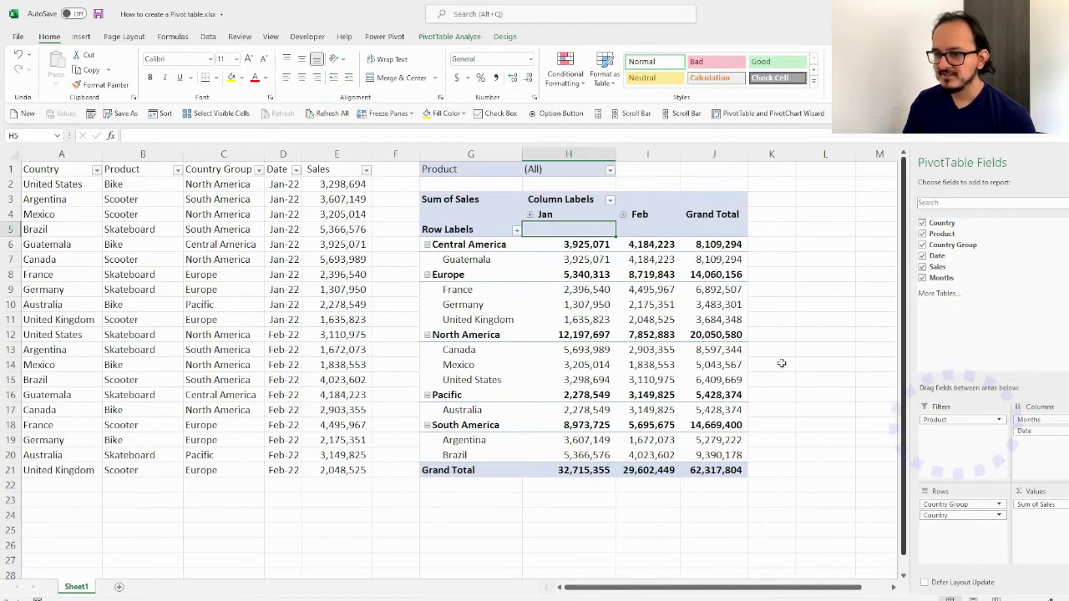
Filter the PivotTable to Skateboard and check the North America, South America and monthly grand total sales
{"action": "left_click", "coordinate": [611, 170]}
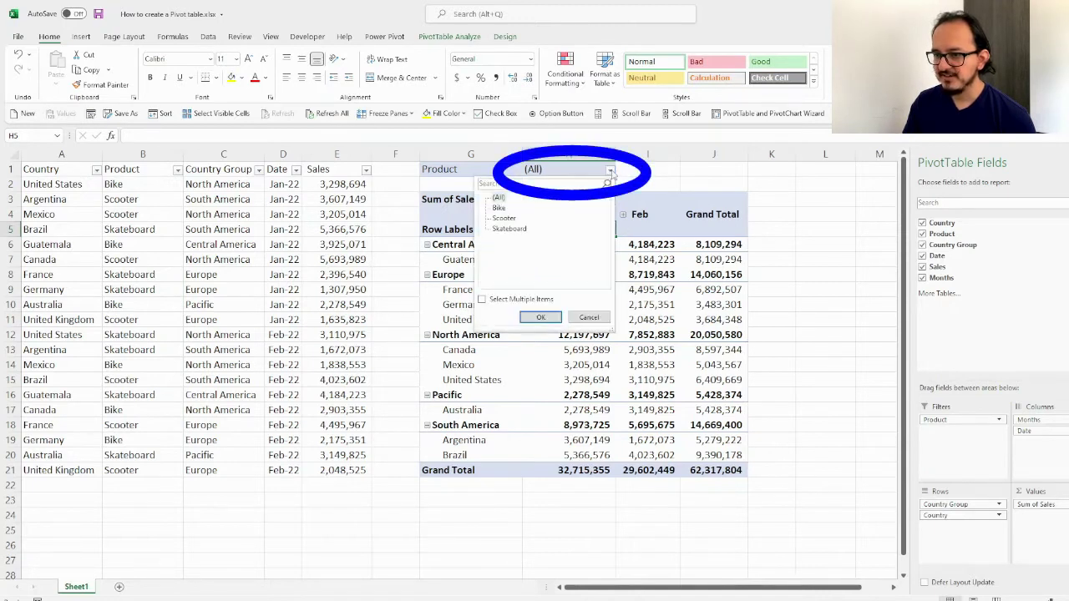
{"action": "left_click", "coordinate": [512, 229]}
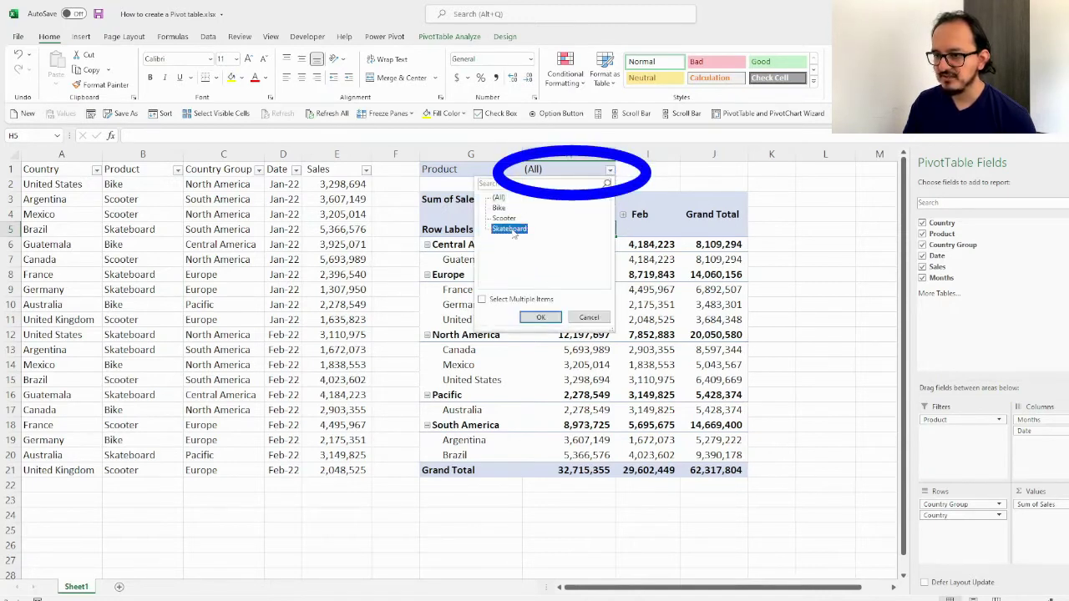
{"action": "left_click", "coordinate": [541, 317]}
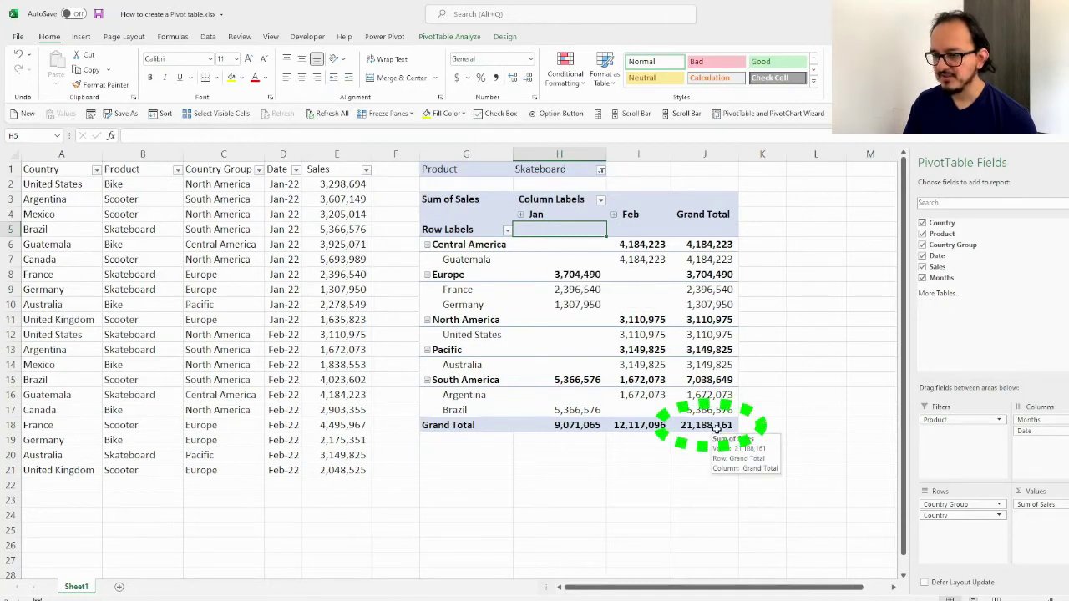
{"action": "left_click", "coordinate": [654, 319]}
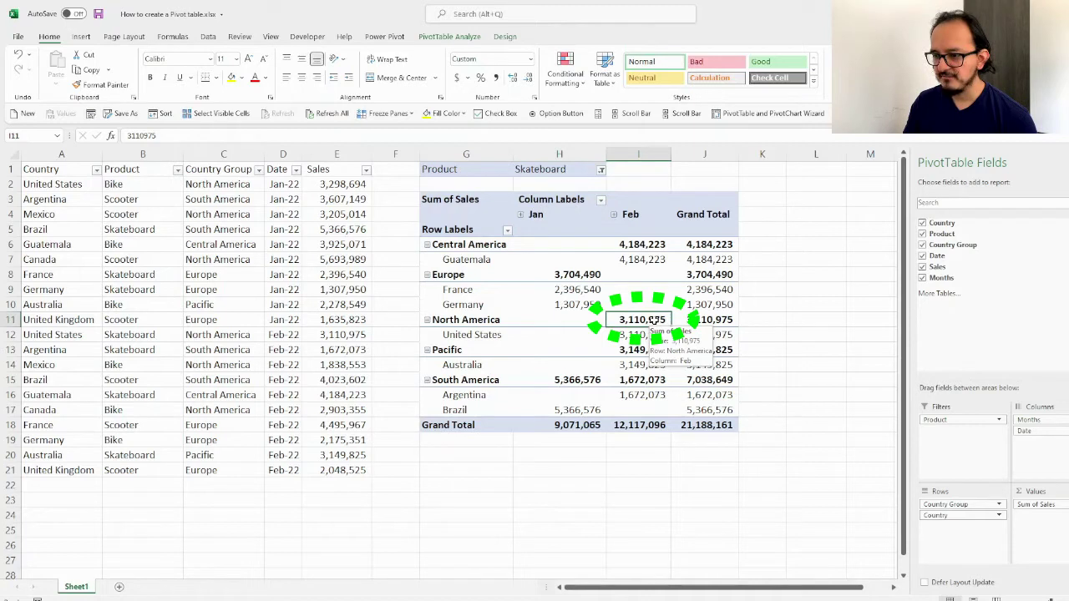
{"action": "left_click", "coordinate": [590, 380]}
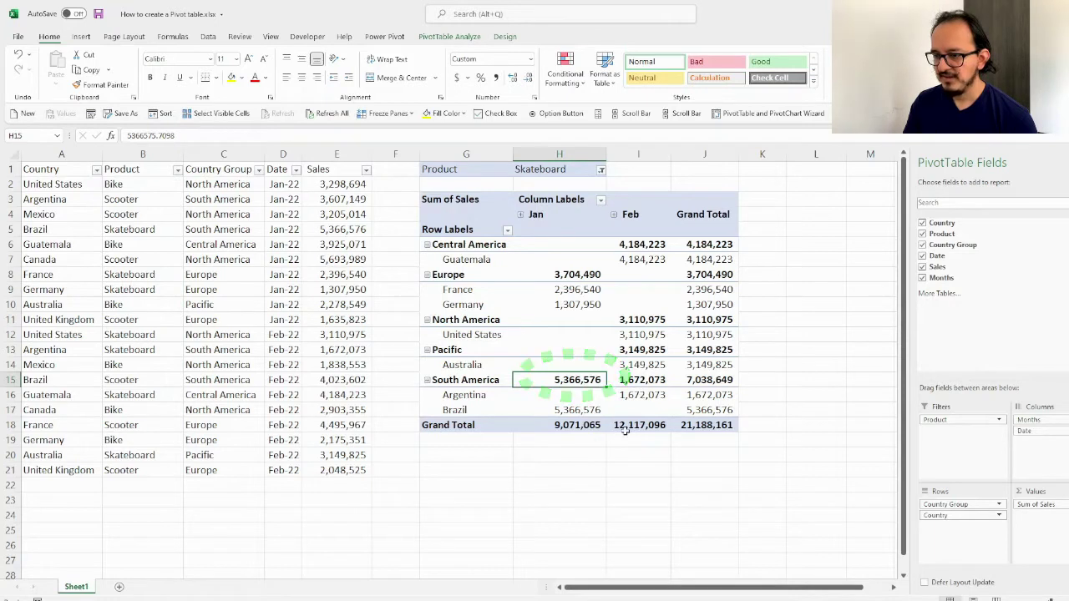
{"action": "left_click", "coordinate": [588, 426]}
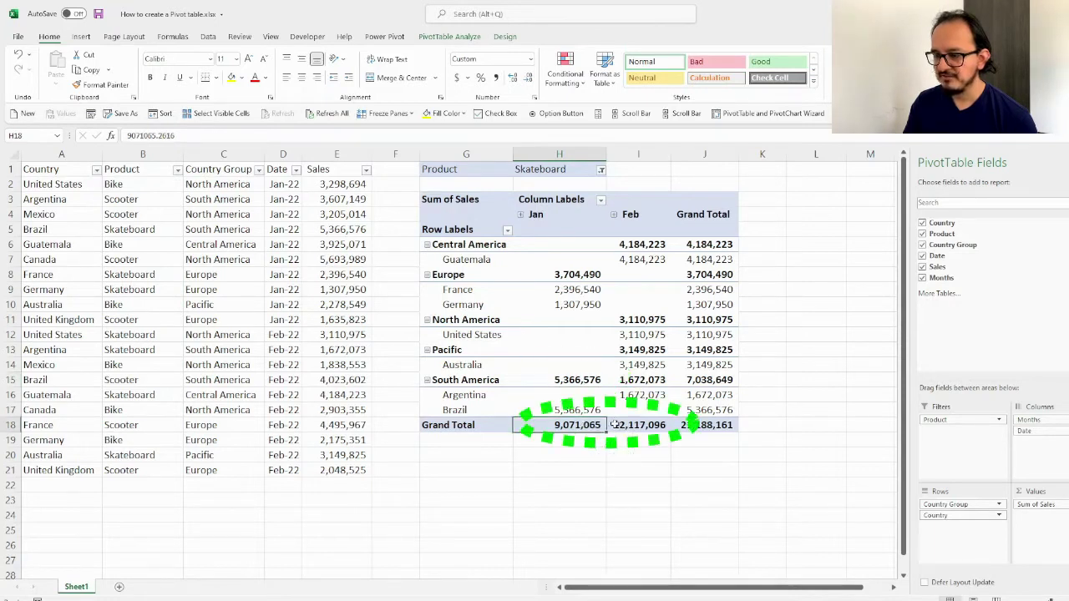
{"action": "left_click", "coordinate": [641, 425]}
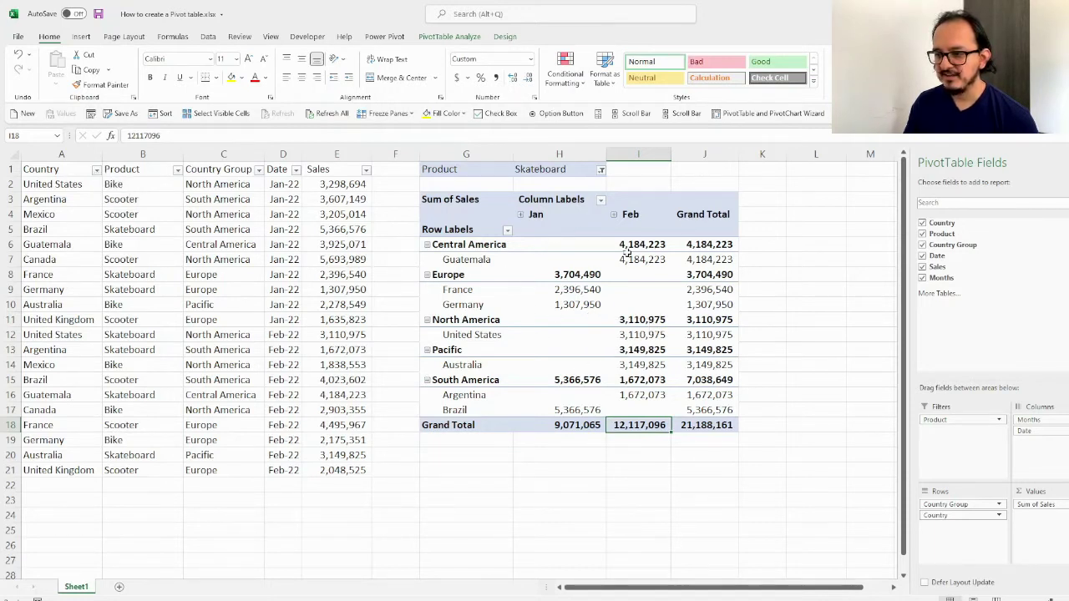
Switch the PivotTable's Product filter to Scooter and then to Bike
{"action": "left_click", "coordinate": [601, 171]}
{"action": "left_click", "coordinate": [501, 219]}
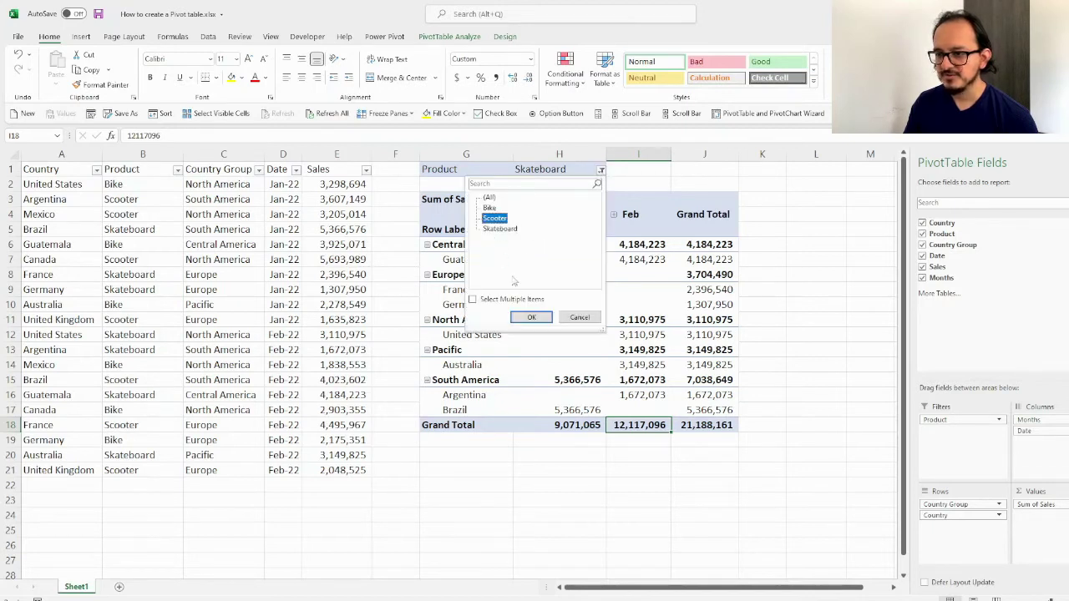
{"action": "left_click", "coordinate": [532, 317]}
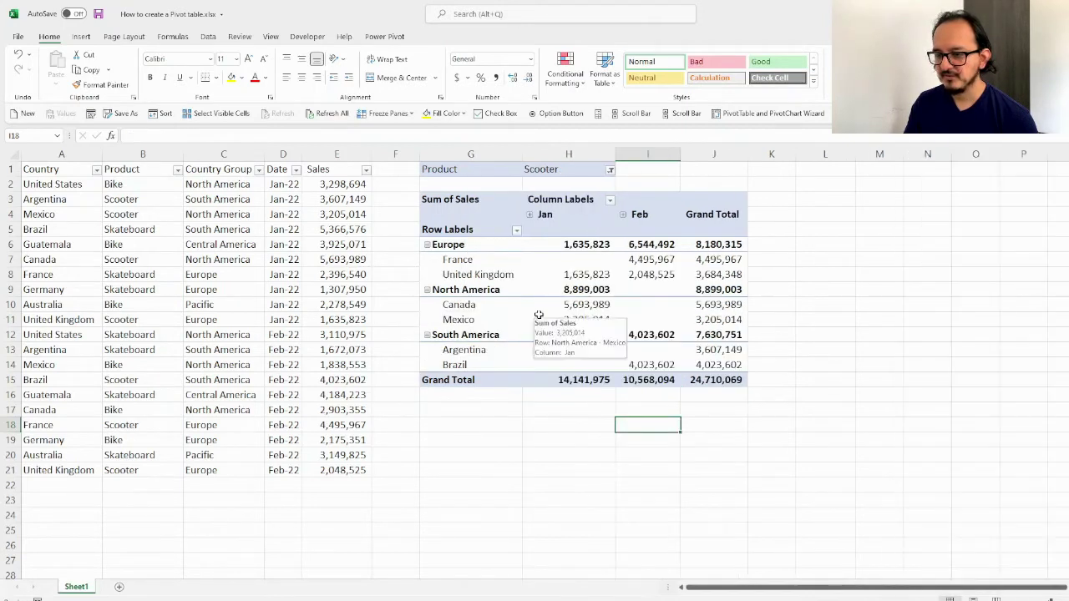
{"action": "left_click", "coordinate": [610, 169]}
{"action": "left_click", "coordinate": [499, 208]}
{"action": "left_click", "coordinate": [550, 317]}
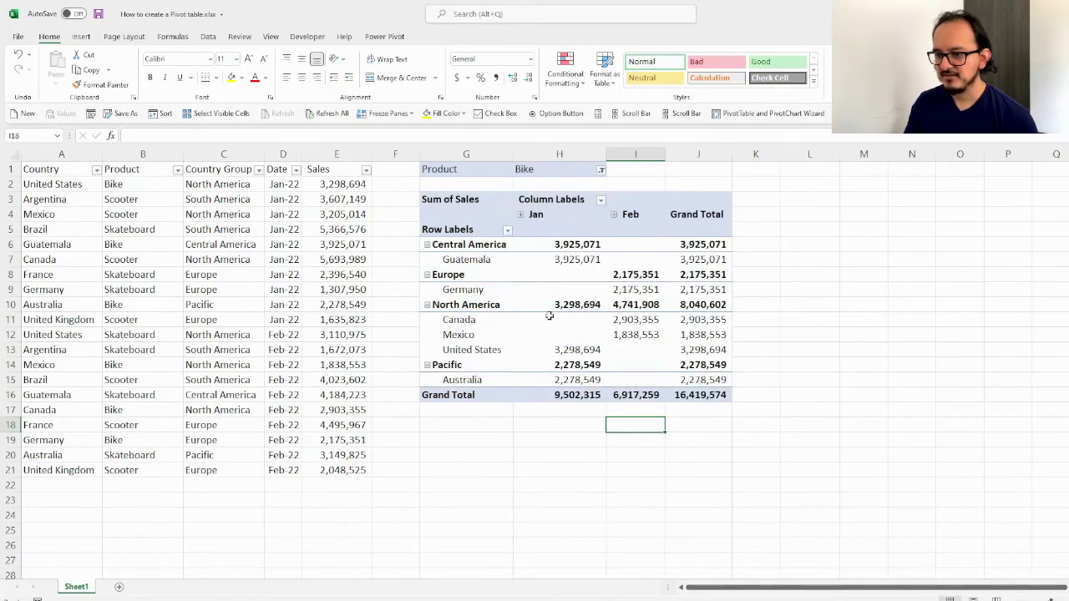
Reset the PivotTable's Product filter to include all products
{"action": "left_click", "coordinate": [600, 170]}
{"action": "left_click", "coordinate": [489, 197]}
{"action": "left_click", "coordinate": [531, 317]}
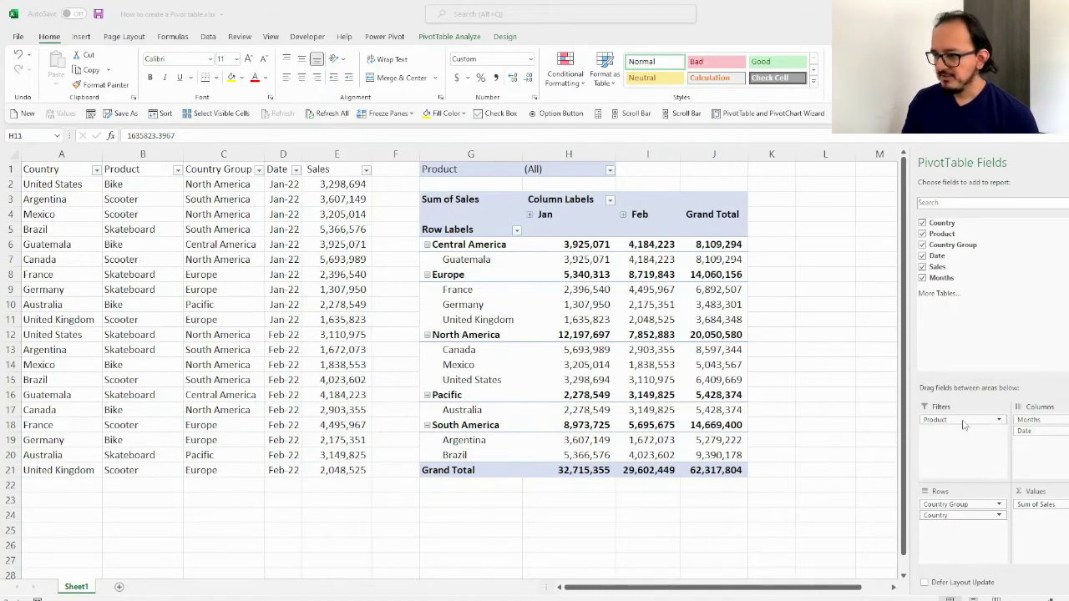
Rearrange the PivotTable so Product is the only row field and Country Group and Country are report filters
{"action": "left_click_drag", "start_coordinate": [966, 421], "coordinate": [967, 526]}
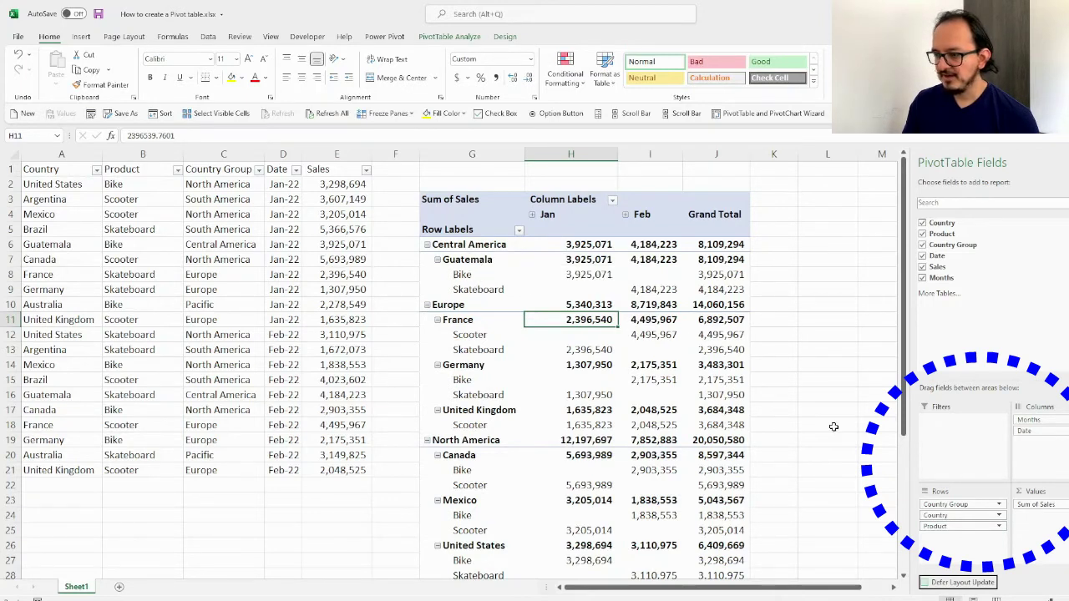
{"action": "left_click_drag", "start_coordinate": [961, 506], "coordinate": [965, 447]}
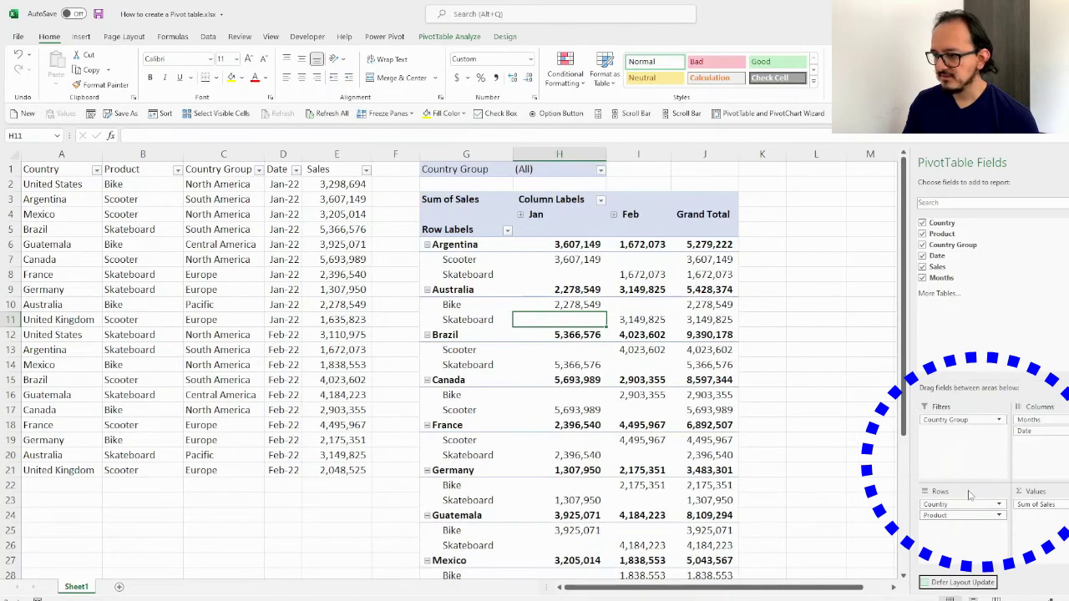
{"action": "left_click_drag", "start_coordinate": [966, 506], "coordinate": [973, 447]}
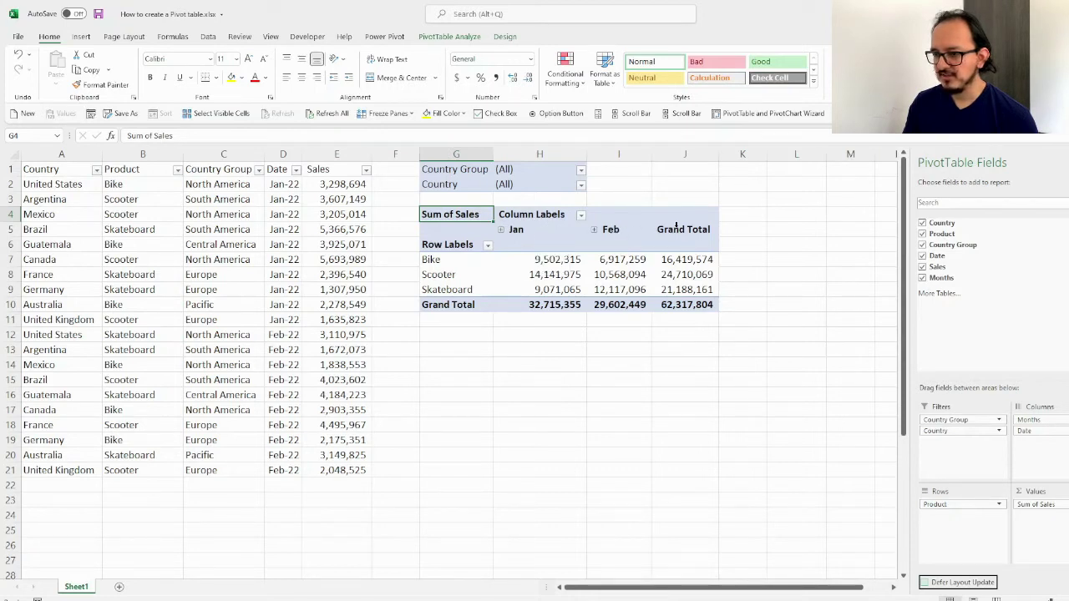
Filter the PivotTable by Country to Germany and check its skateboard, bike and grand total sales
{"action": "left_click", "coordinate": [581, 186]}
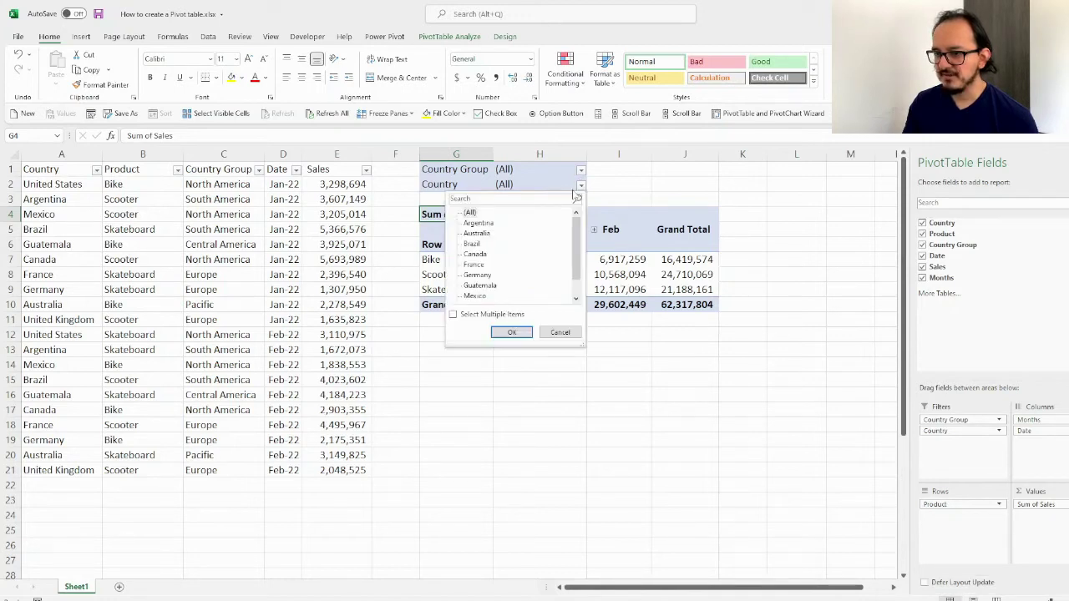
{"action": "left_click", "coordinate": [482, 276]}
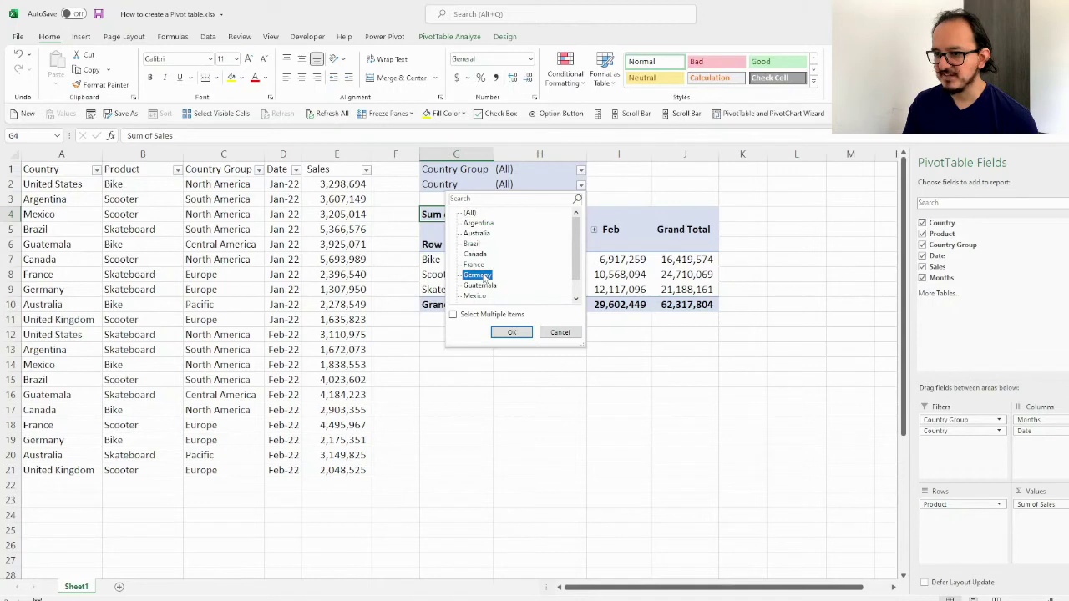
{"action": "left_click", "coordinate": [513, 333]}
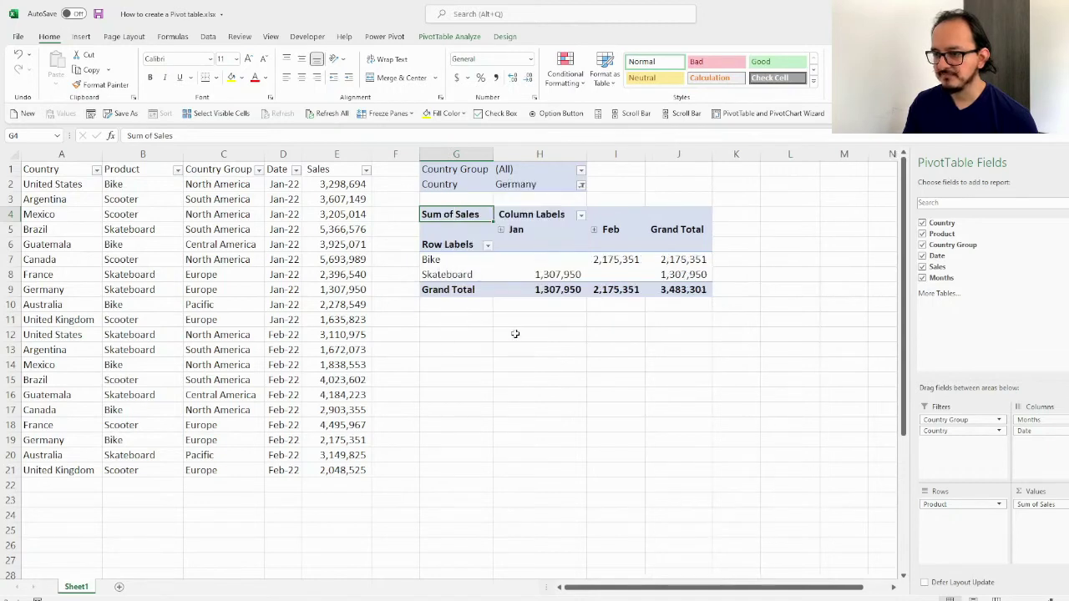
{"action": "left_click", "coordinate": [573, 275]}
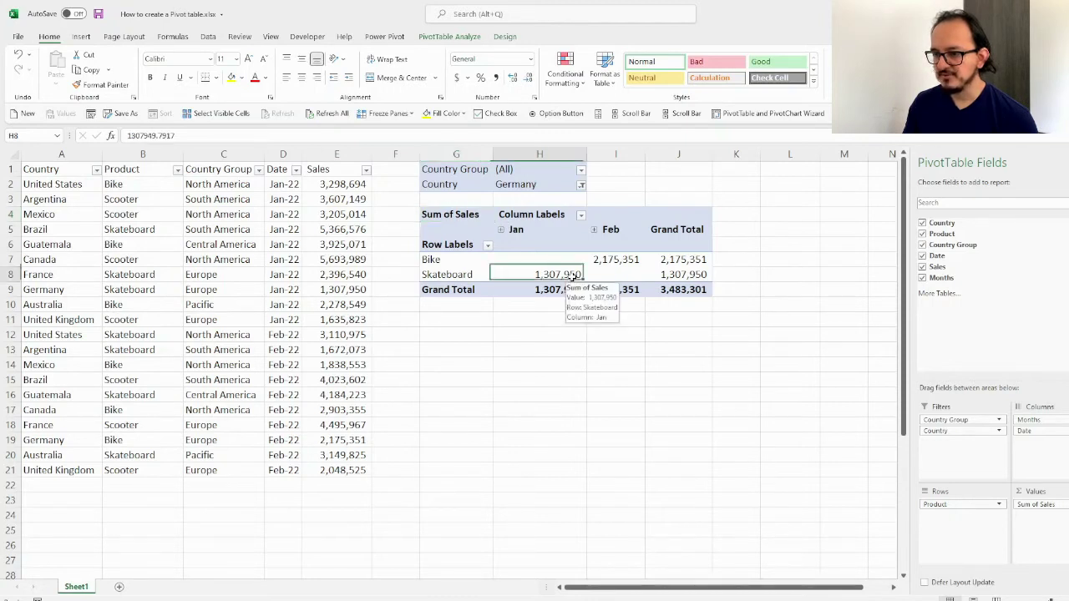
{"action": "left_click", "coordinate": [616, 262]}
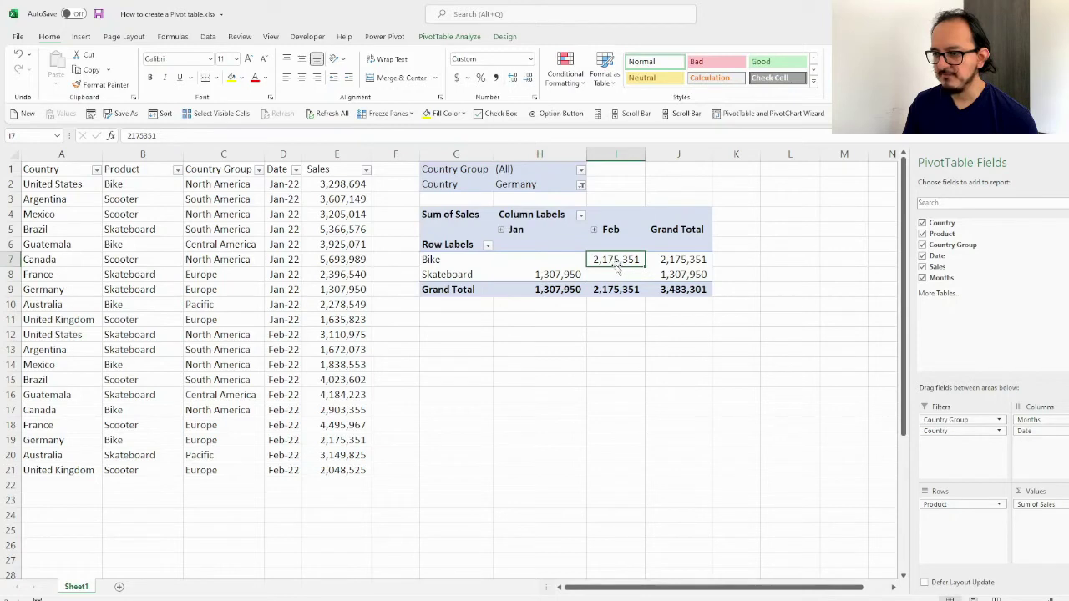
{"action": "left_click", "coordinate": [683, 292]}
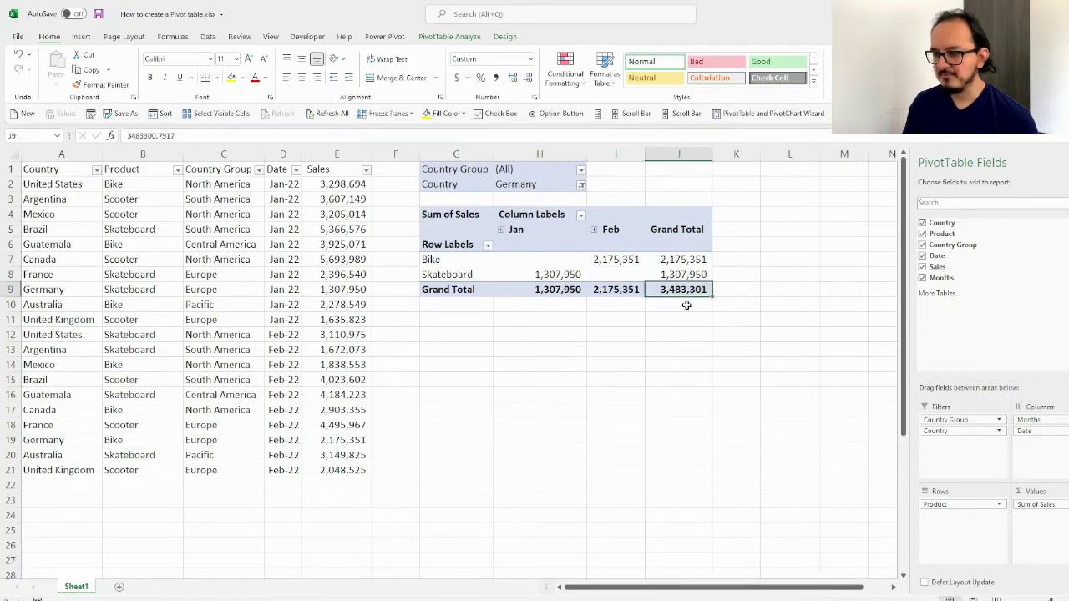
Reset the Country report filter to all countries and filter Country Group to Europe
{"action": "left_click", "coordinate": [581, 186]}
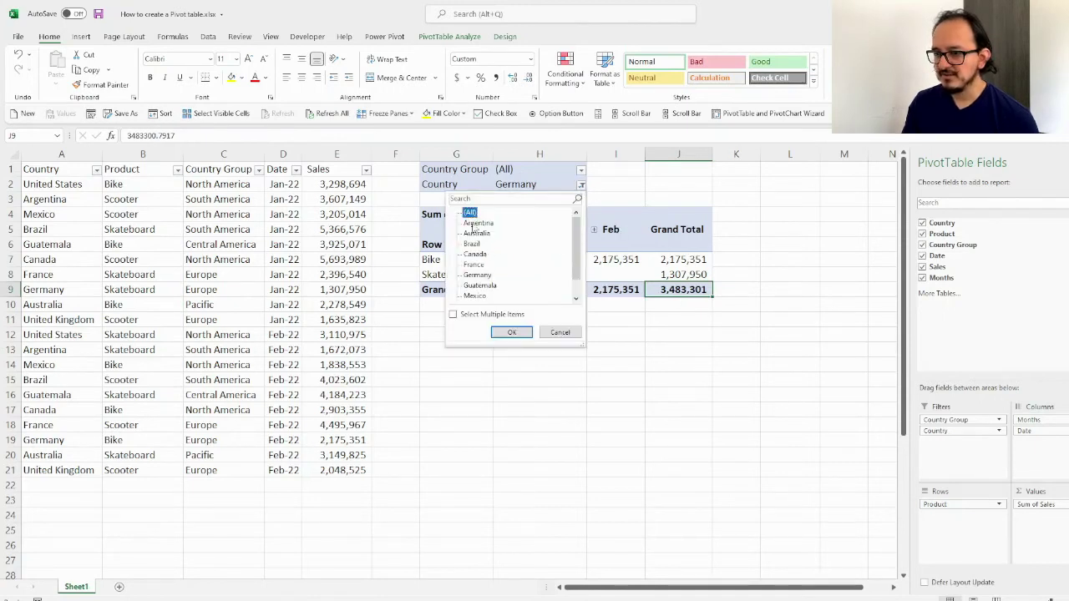
{"action": "left_click", "coordinate": [512, 332]}
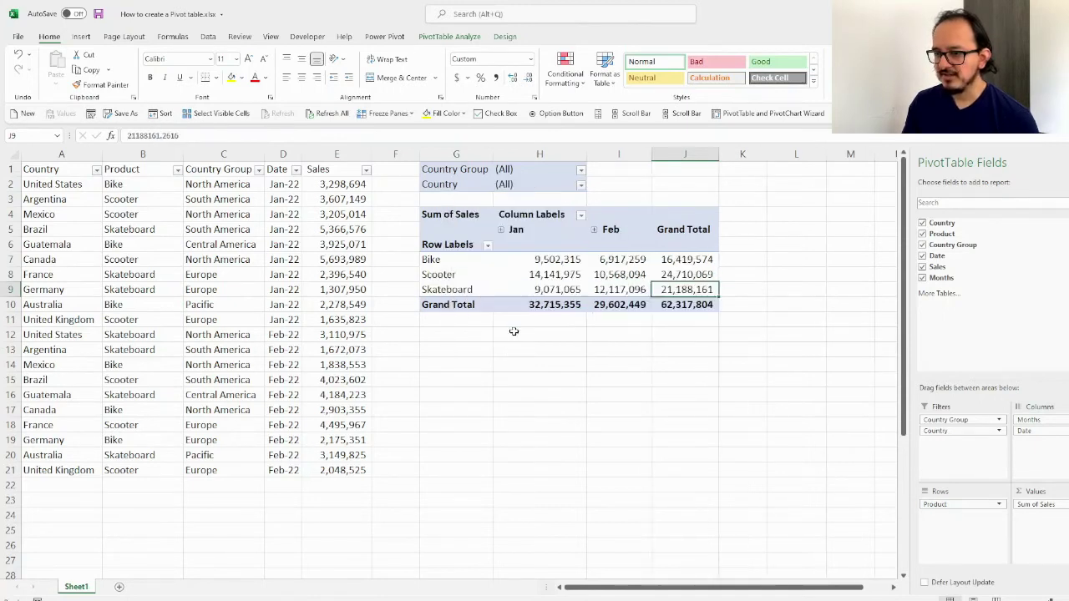
{"action": "left_click", "coordinate": [581, 170]}
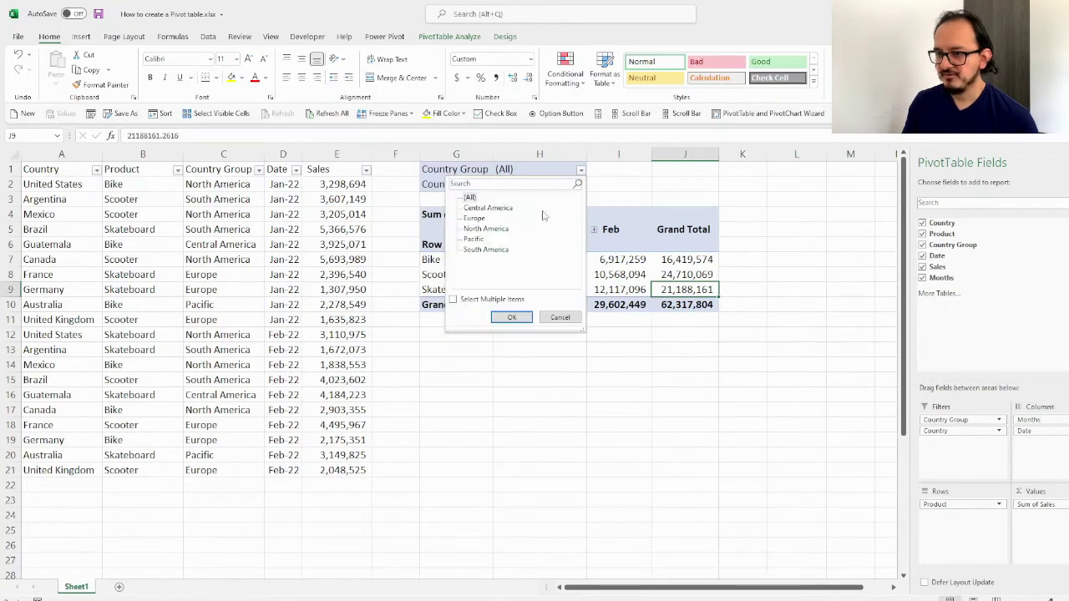
{"action": "left_click", "coordinate": [476, 219]}
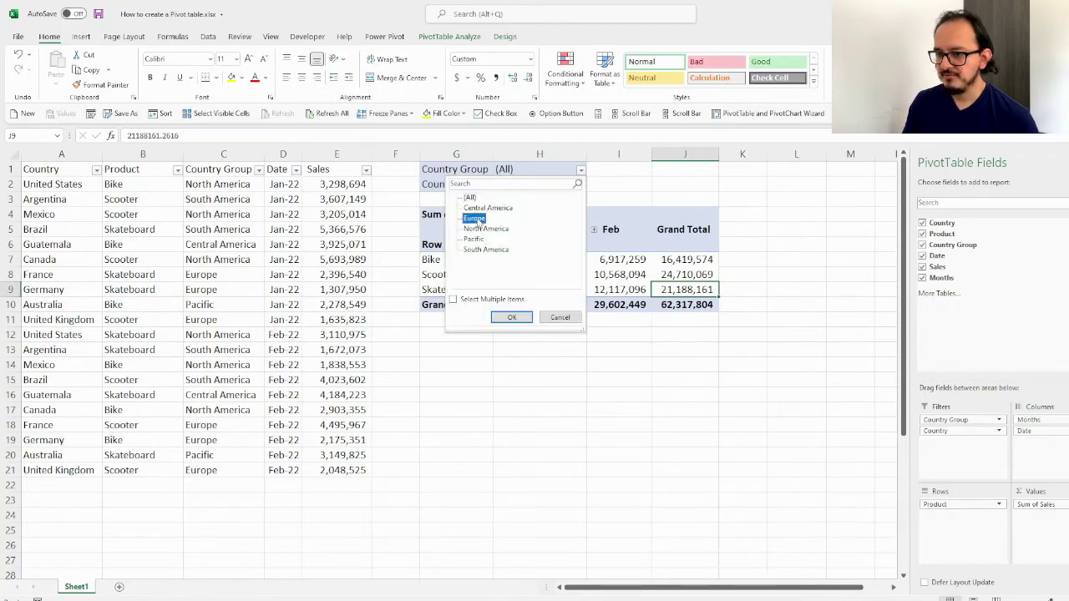
{"action": "left_click", "coordinate": [512, 318]}
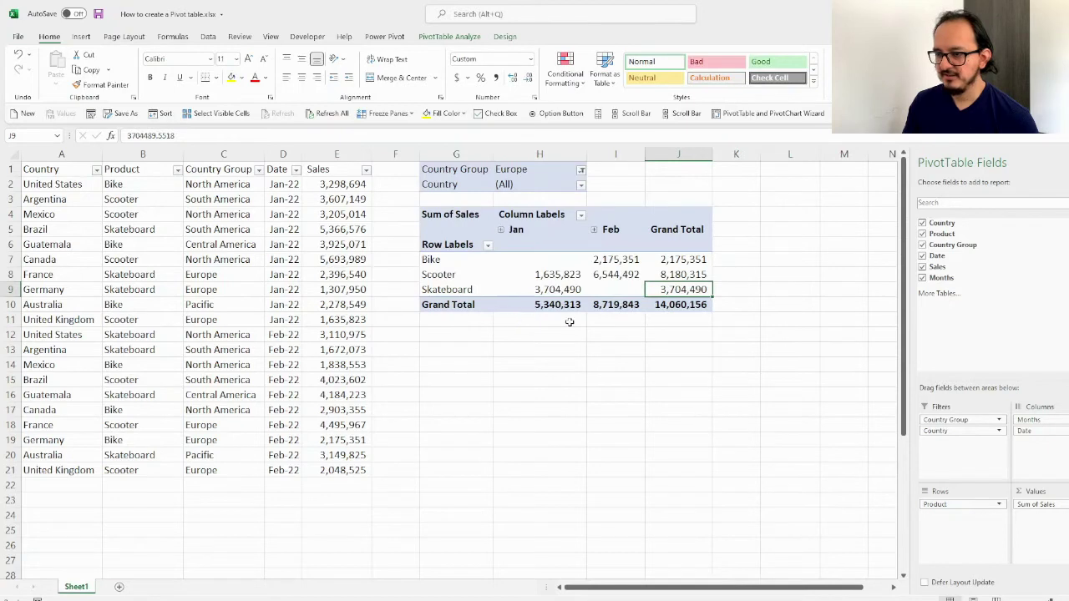
Filter the PivotTable's Country report filter to multiple items, selecting only France and Germany
{"action": "mouse_move", "coordinate": [673, 306]}
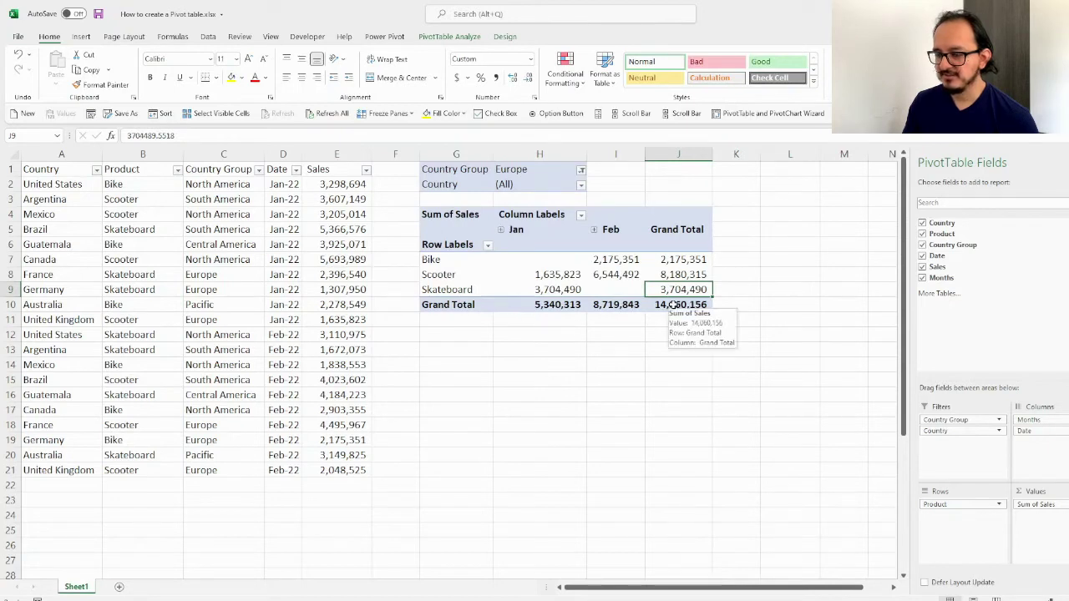
{"action": "left_click", "coordinate": [582, 187]}
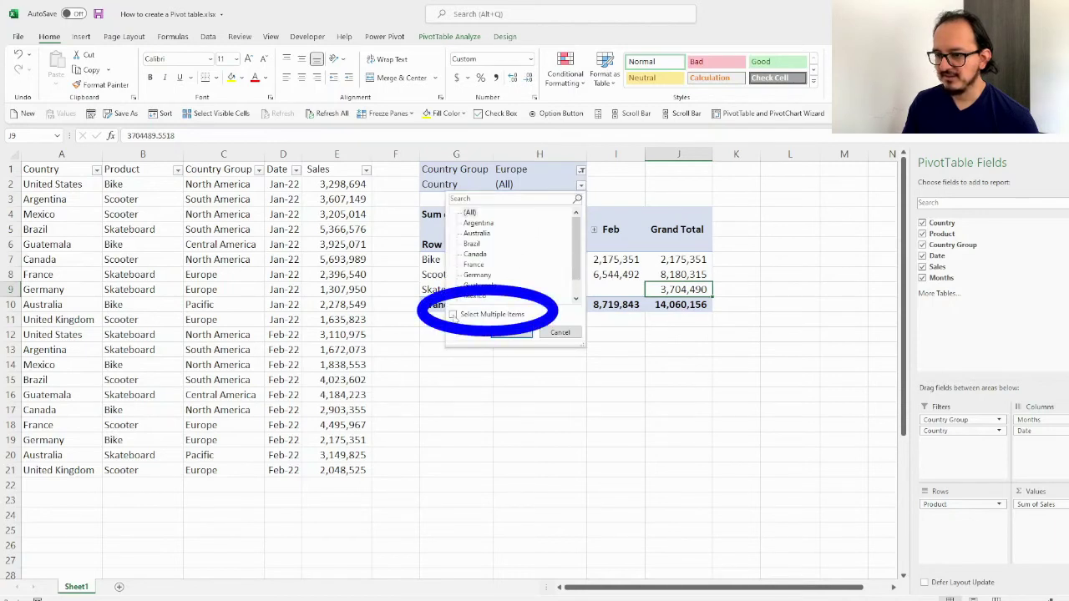
{"action": "left_click", "coordinate": [453, 315]}
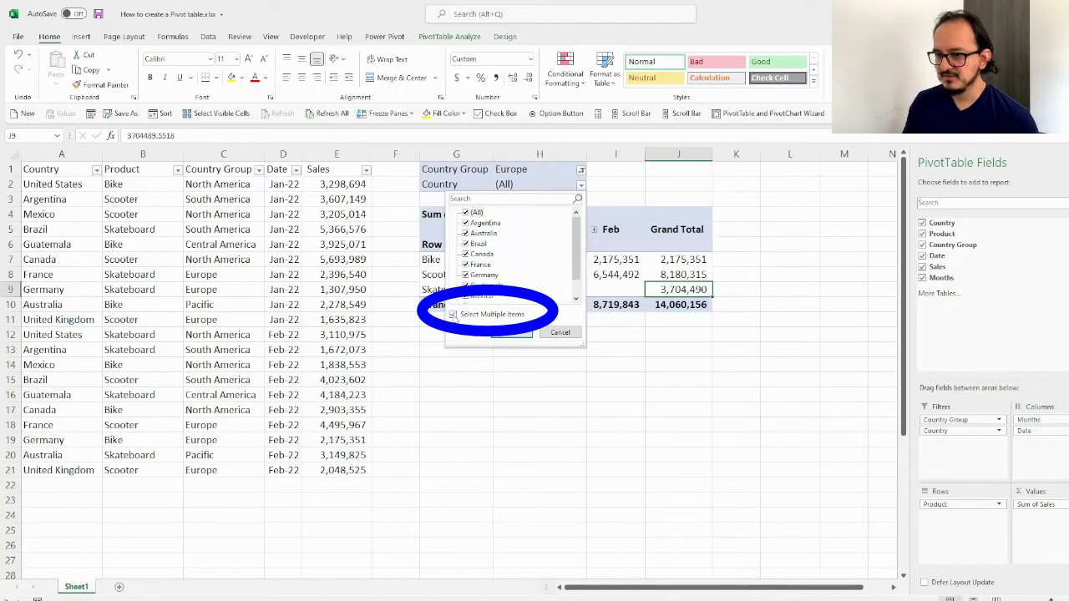
{"action": "left_click", "coordinate": [466, 213]}
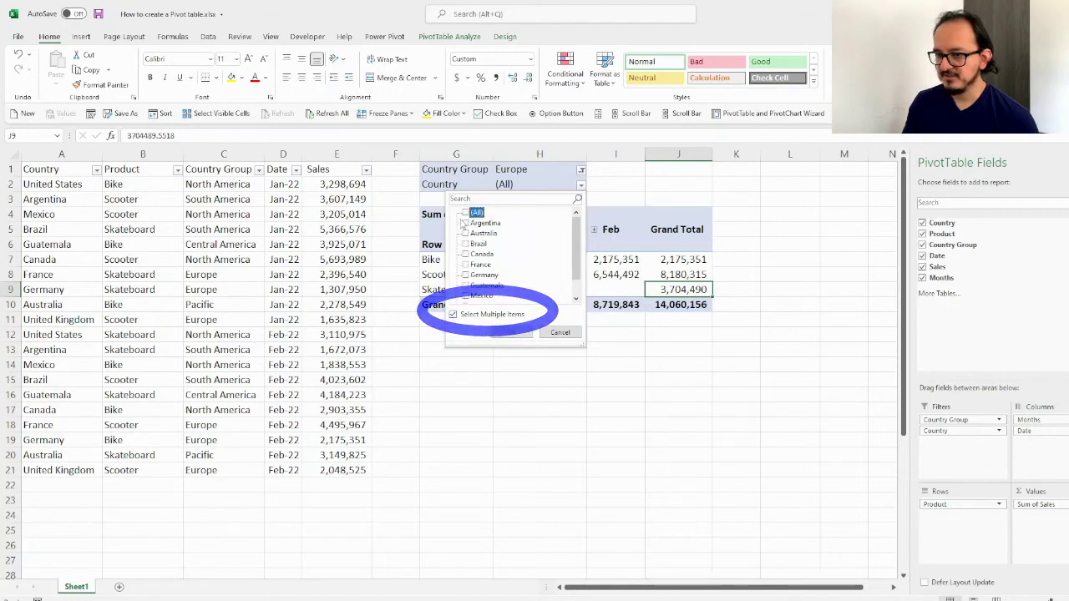
{"action": "left_click", "coordinate": [465, 265]}
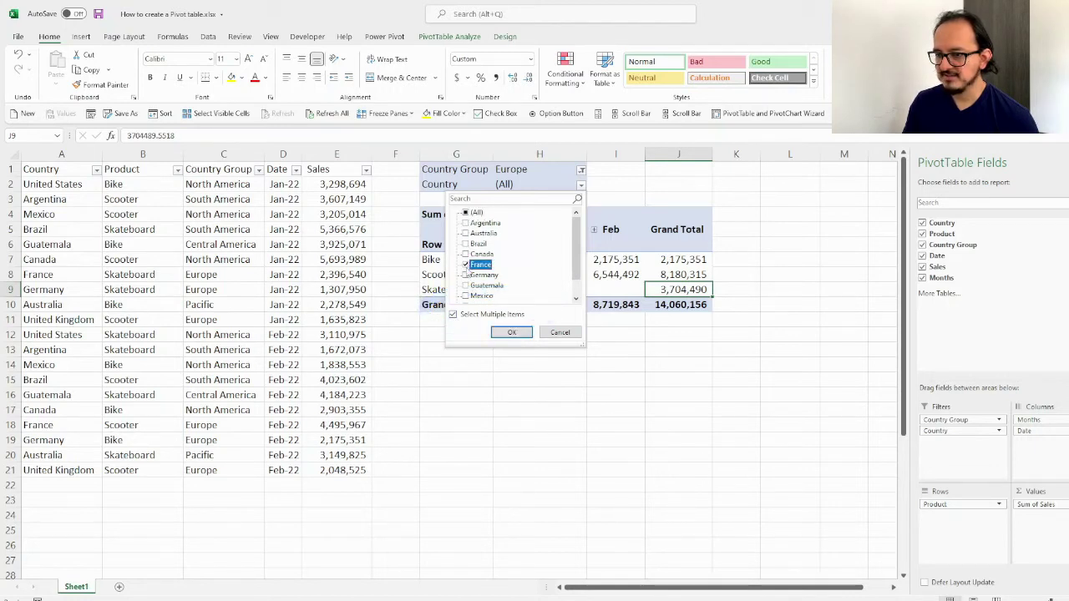
{"action": "left_click", "coordinate": [466, 276]}
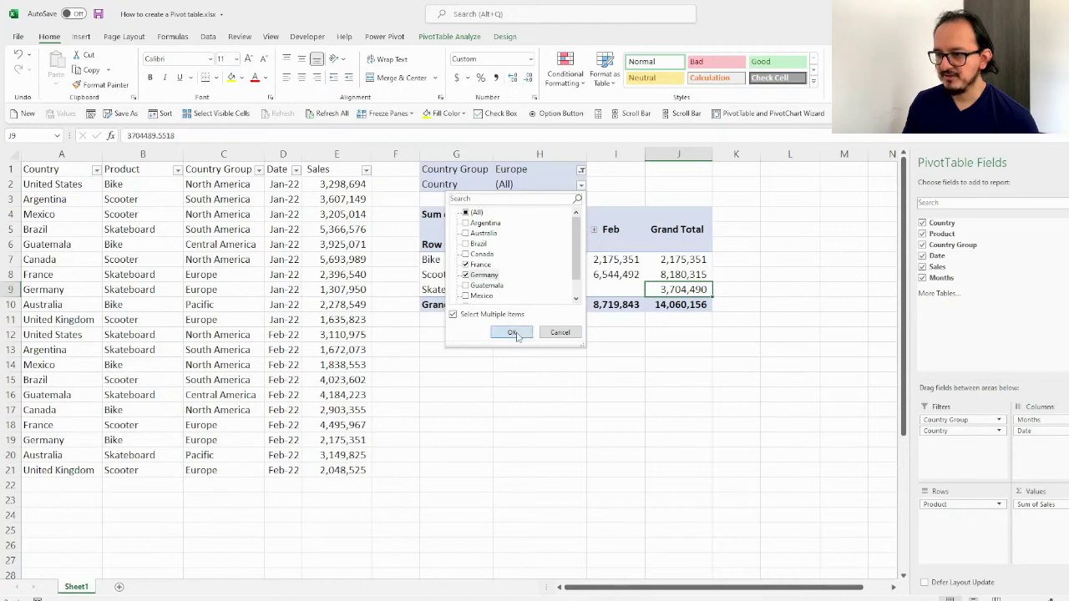
{"action": "left_click", "coordinate": [512, 332]}
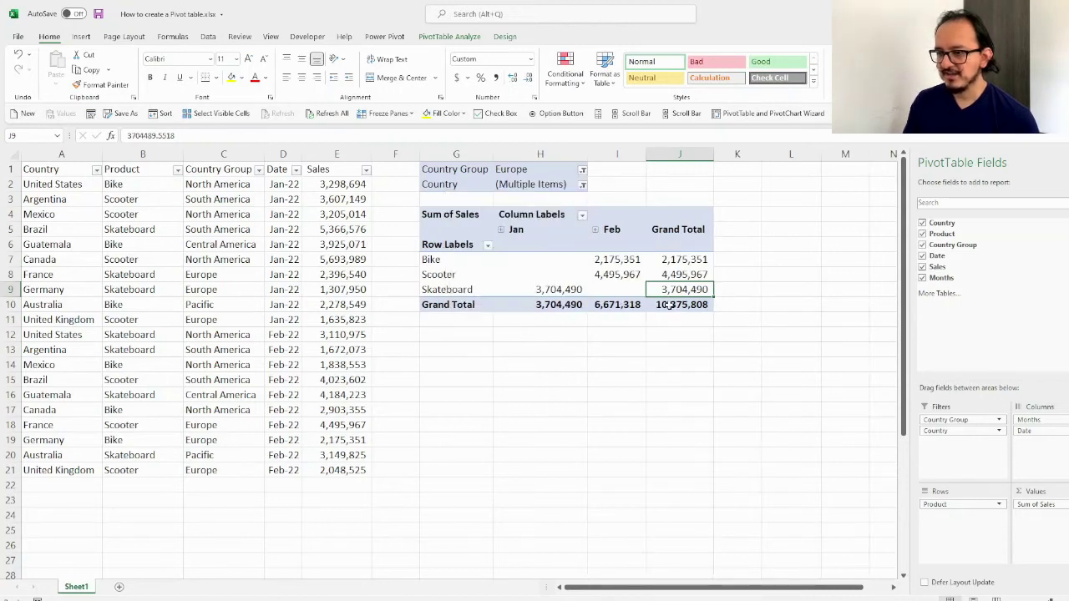
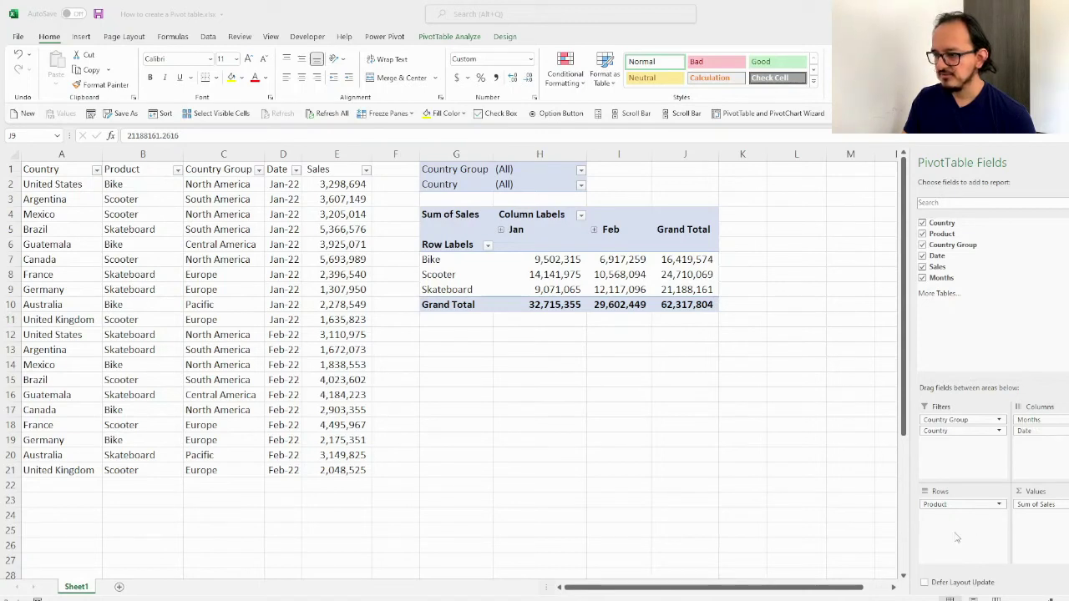
Remove Months from the PivotTable and move Date from the column fields to the row fields below Product
{"action": "left_click", "coordinate": [1058, 443]}
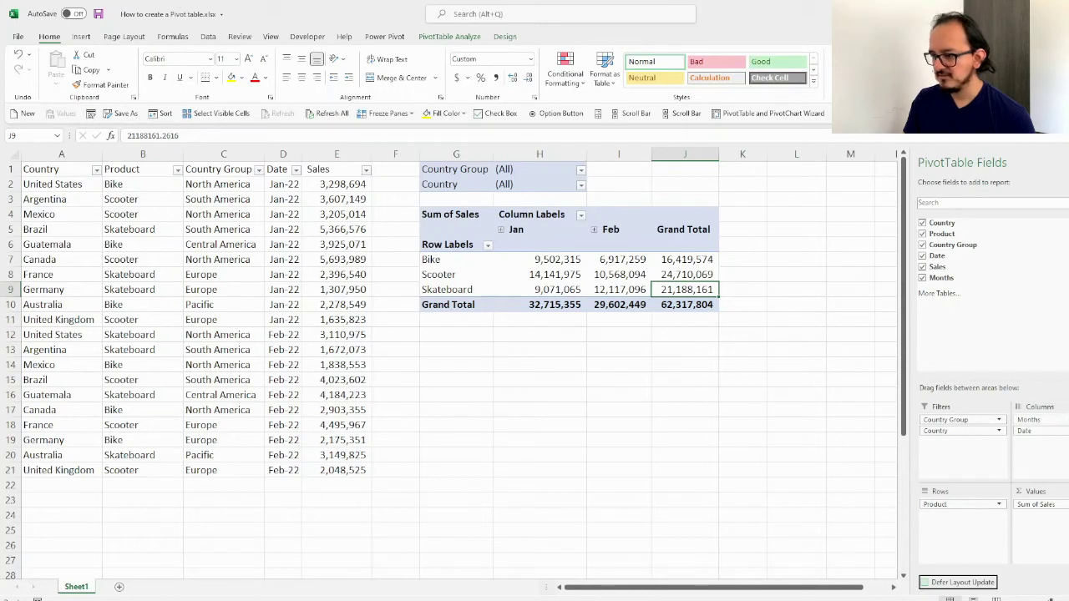
{"action": "left_click_drag", "start_coordinate": [1029, 419], "coordinate": [766, 355]}
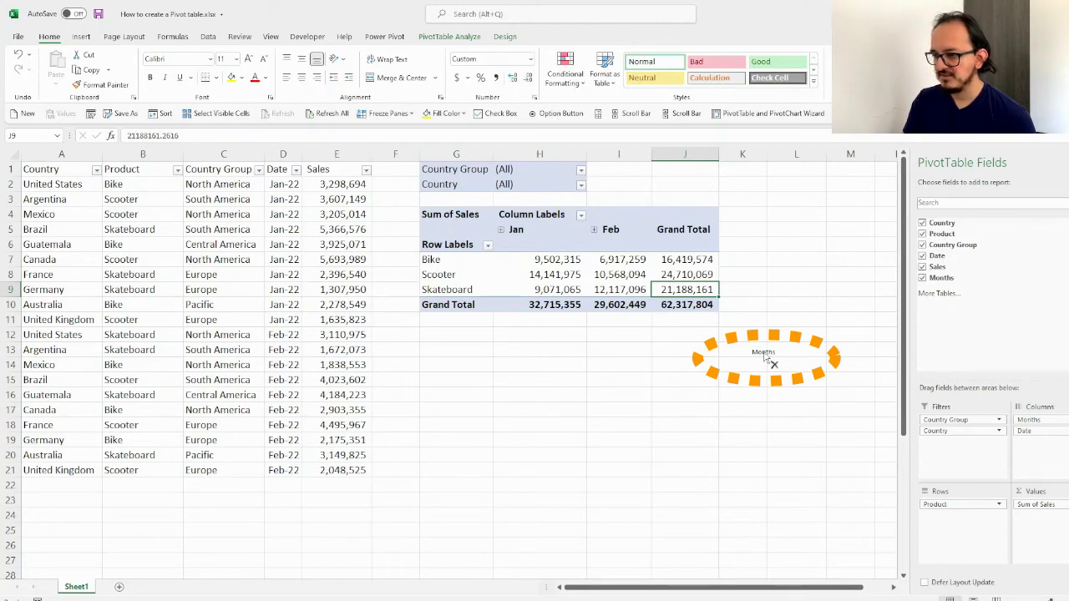
{"action": "left_click_drag", "start_coordinate": [765, 357], "coordinate": [765, 356]}
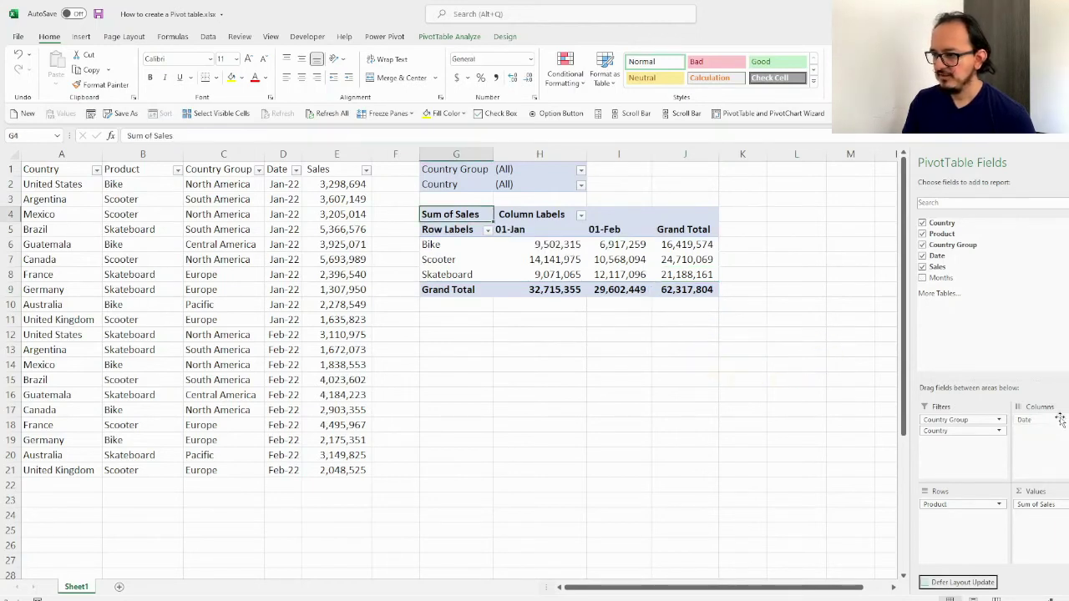
{"action": "left_click_drag", "start_coordinate": [1060, 420], "coordinate": [974, 516]}
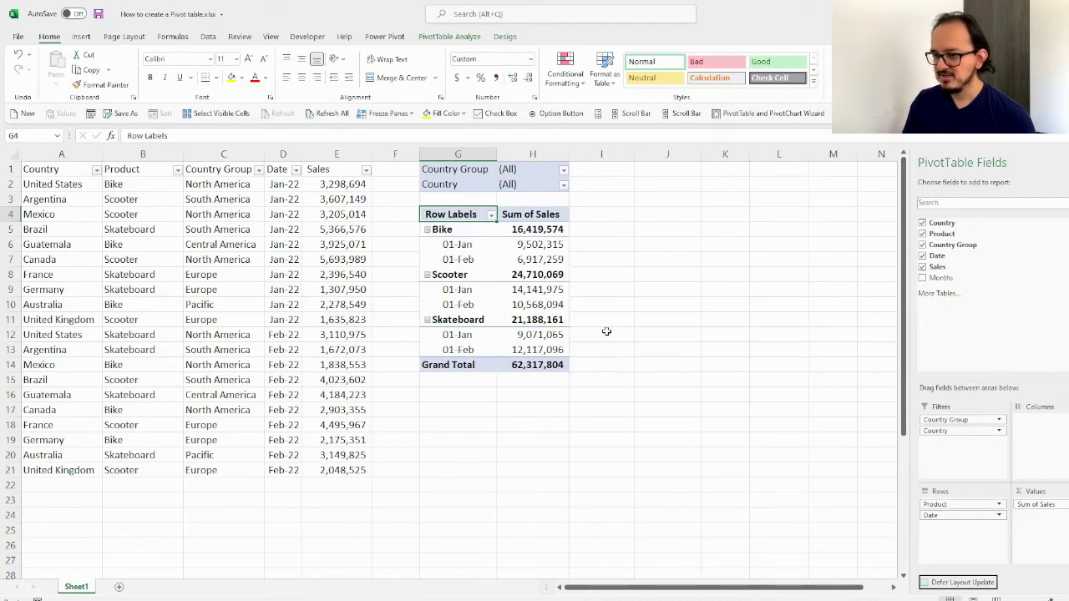
Move Date above Product in the row fields and select the 01-Jan row and the Bike rows to inspect the grouping
{"action": "left_click", "coordinate": [973, 518]}
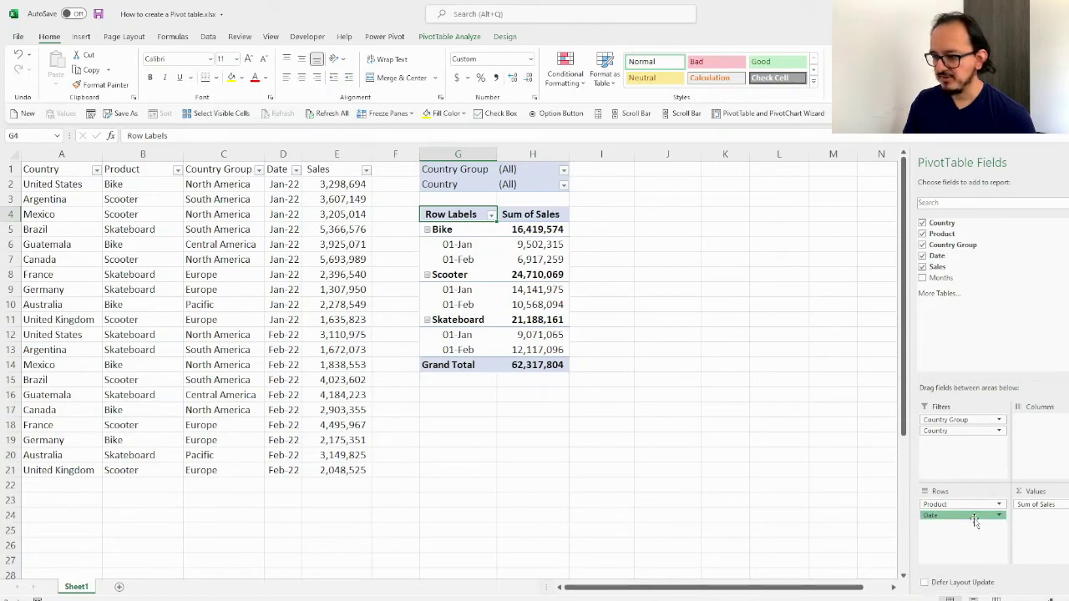
{"action": "left_click_drag", "start_coordinate": [974, 519], "coordinate": [978, 504]}
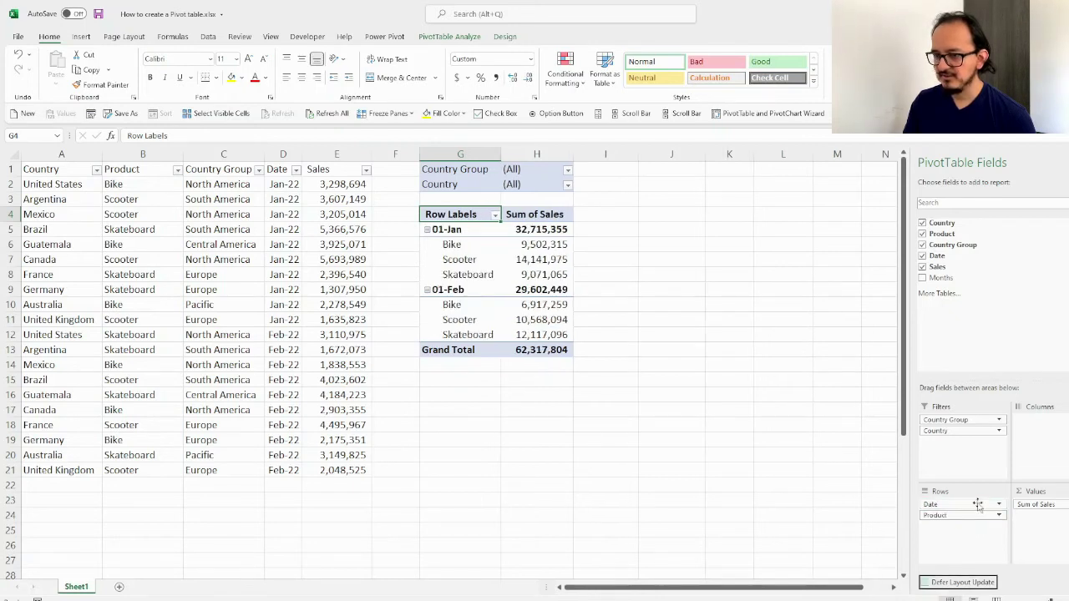
{"action": "left_click", "coordinate": [424, 229]}
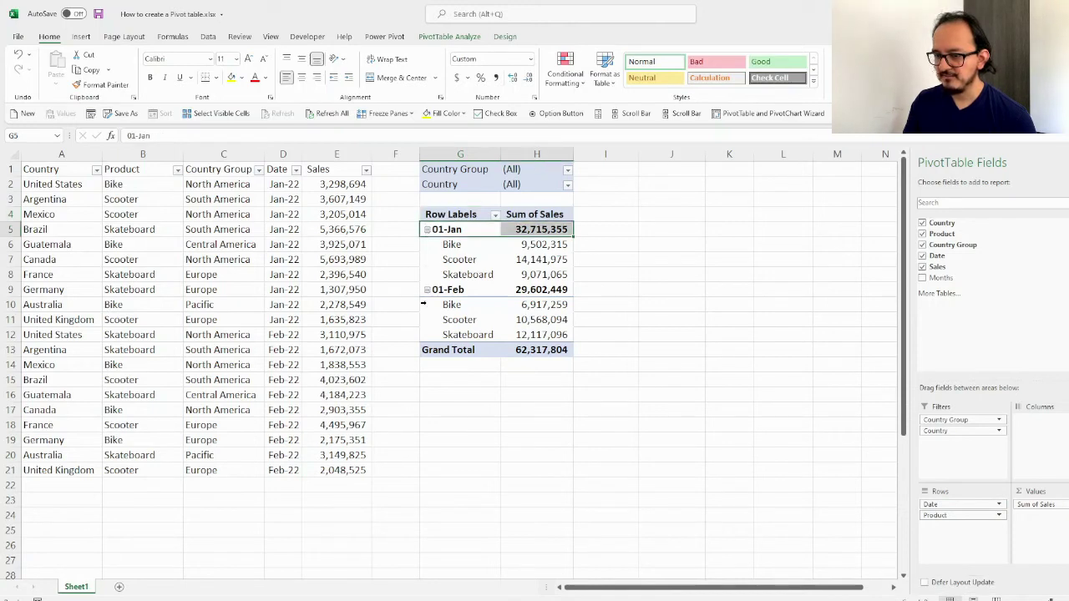
{"action": "left_click", "coordinate": [423, 304]}
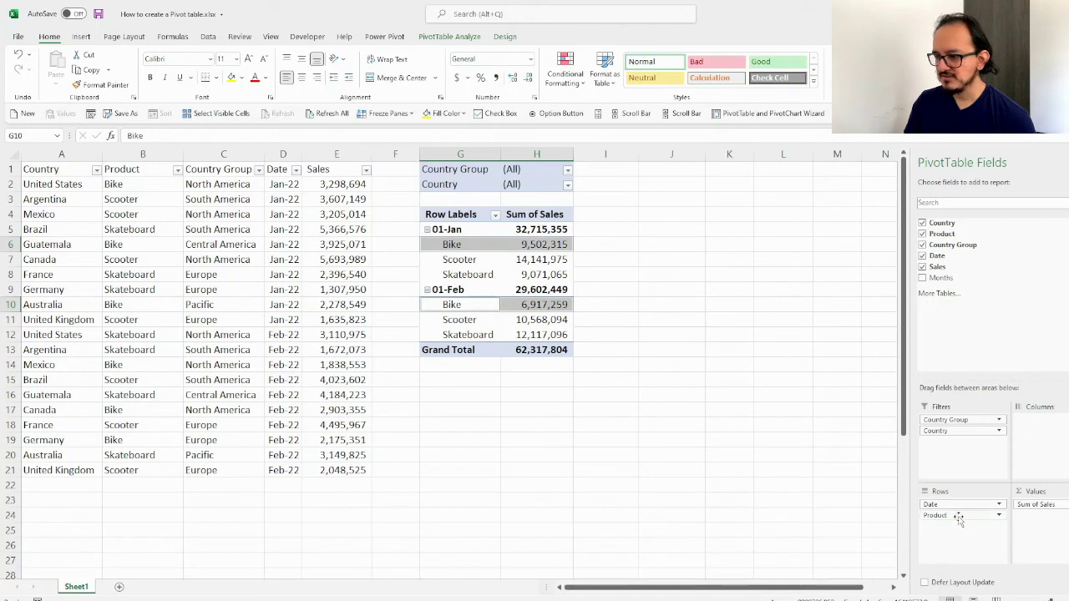
Move Product to the column fields and Country from the report filters to the row fields below Date
{"action": "left_click_drag", "start_coordinate": [959, 518], "coordinate": [1049, 426]}
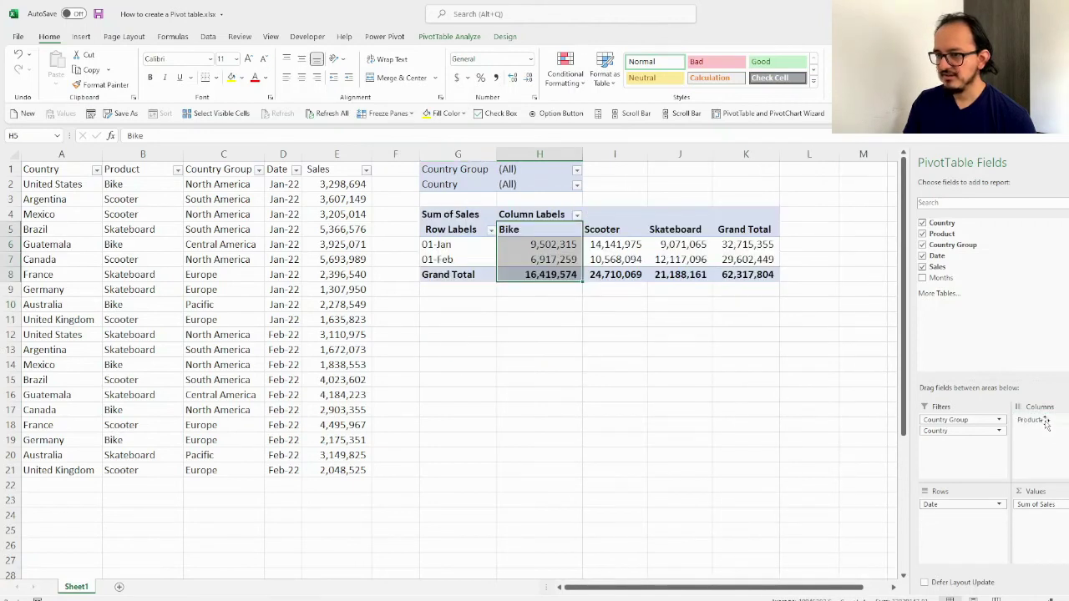
{"action": "mouse_move", "coordinate": [542, 261]}
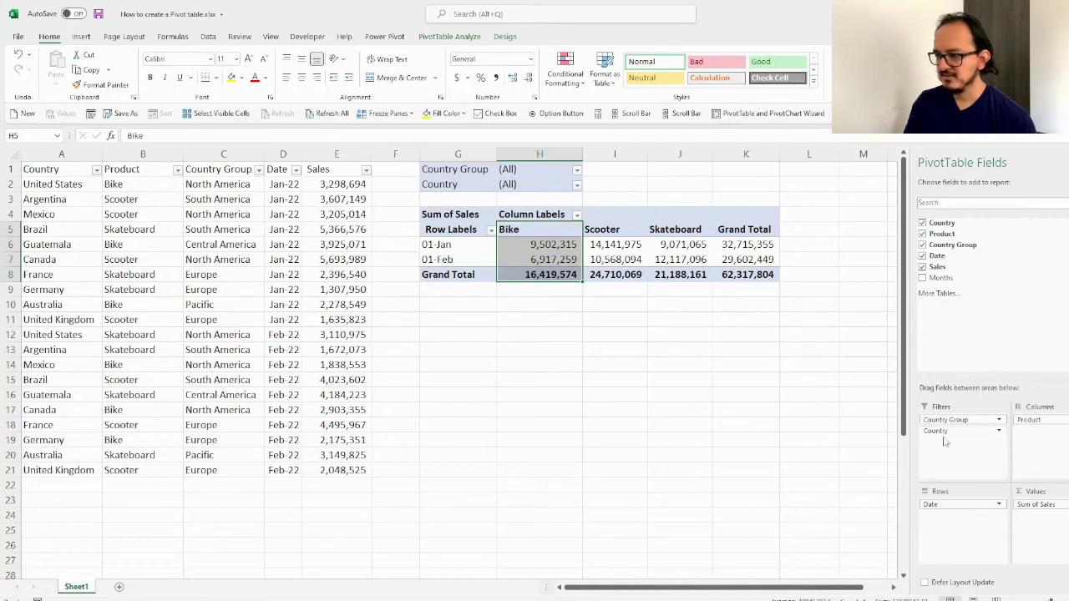
{"action": "left_click_drag", "start_coordinate": [962, 431], "coordinate": [990, 451]}
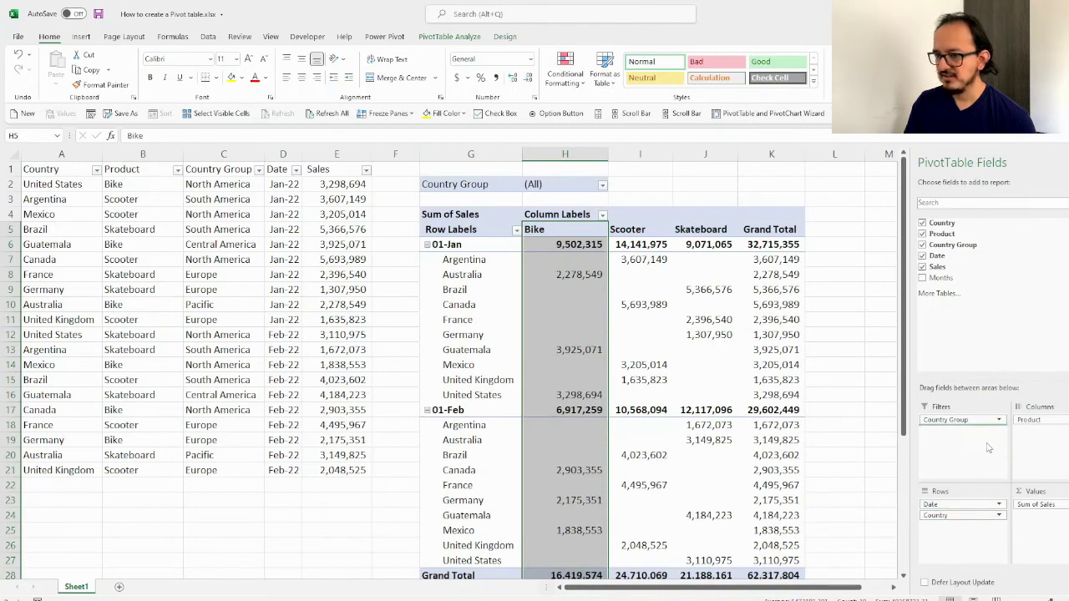
Rearrange the PivotTable so Date is the report filter and Country Group, Country and Product are nested column fields
{"action": "left_click_drag", "start_coordinate": [946, 420], "coordinate": [982, 515]}
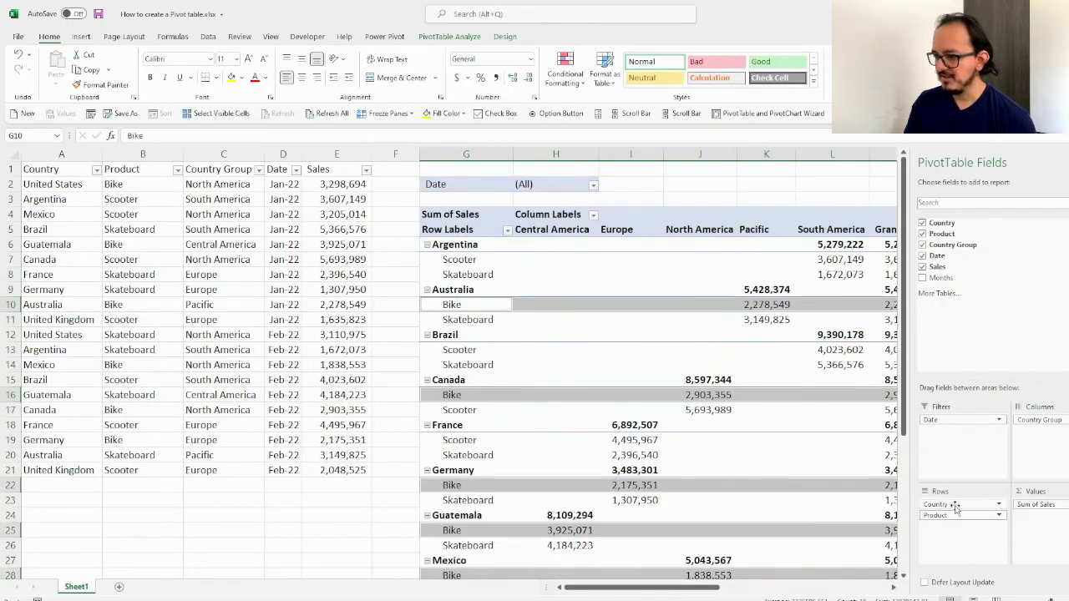
{"action": "left_click_drag", "start_coordinate": [956, 507], "coordinate": [1035, 431]}
{"action": "left_click_drag", "start_coordinate": [961, 504], "coordinate": [1051, 456]}
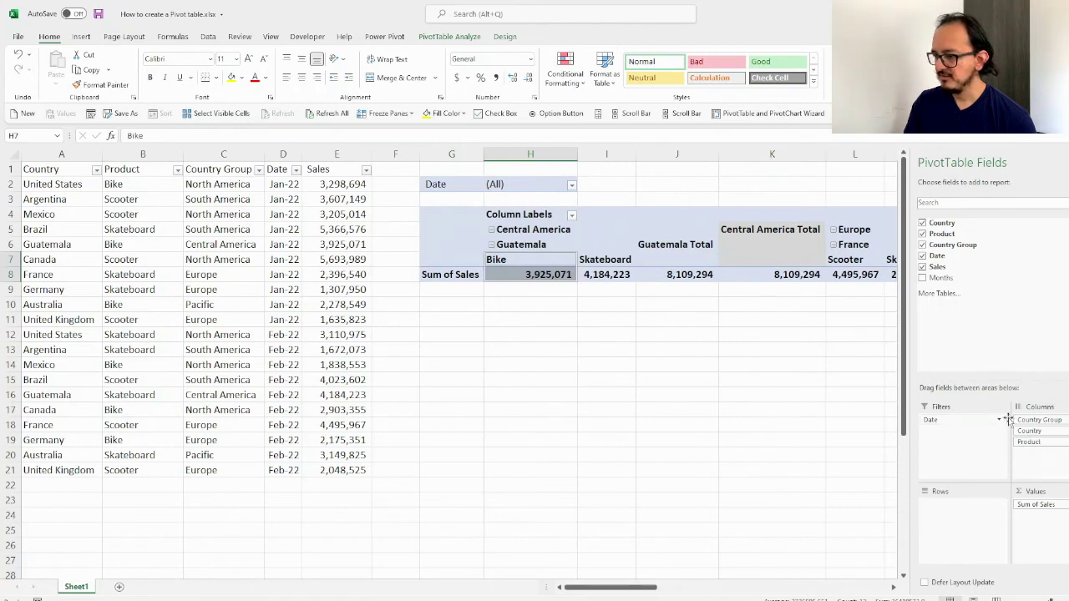
Rearrange the PivotTable with Country nested under Country Group in the rows and Product as a report filter below Date
{"action": "left_click_drag", "start_coordinate": [1009, 419], "coordinate": [961, 512]}
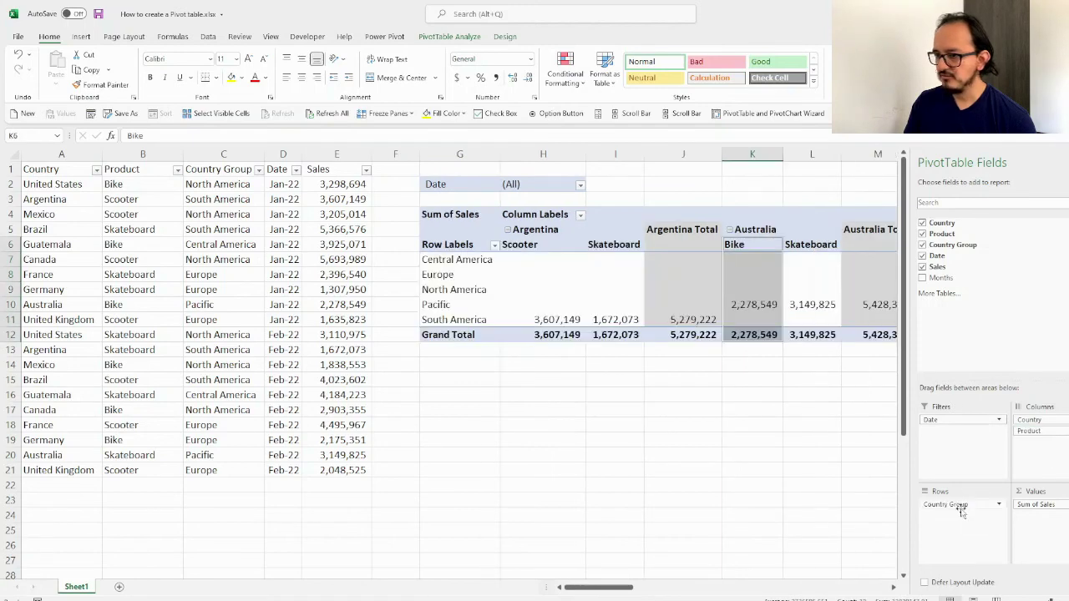
{"action": "left_click_drag", "start_coordinate": [1029, 419], "coordinate": [984, 527]}
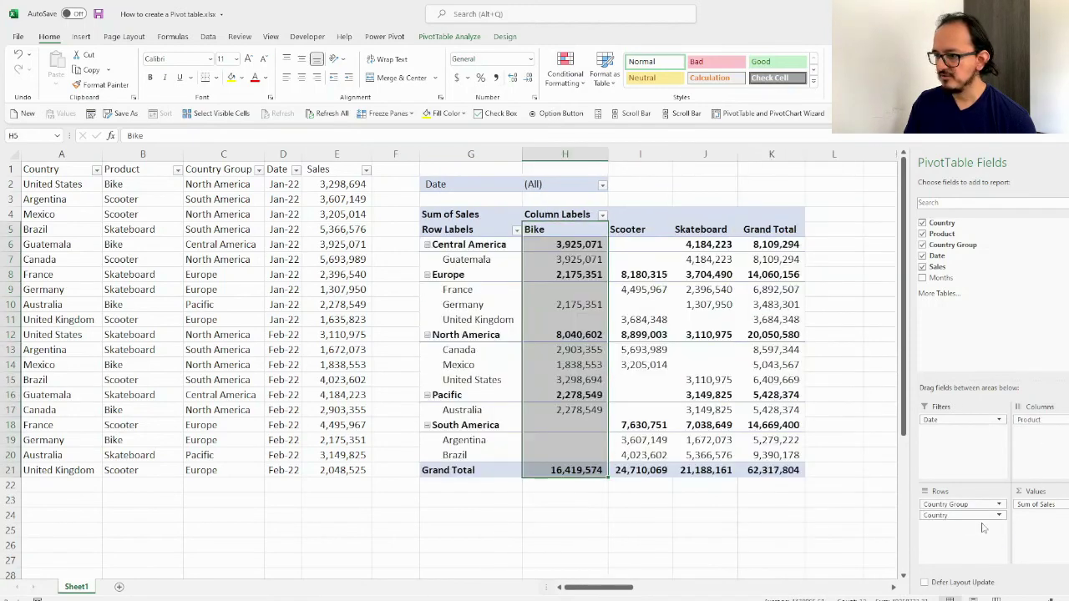
{"action": "left_click_drag", "start_coordinate": [1029, 419], "coordinate": [961, 431]}
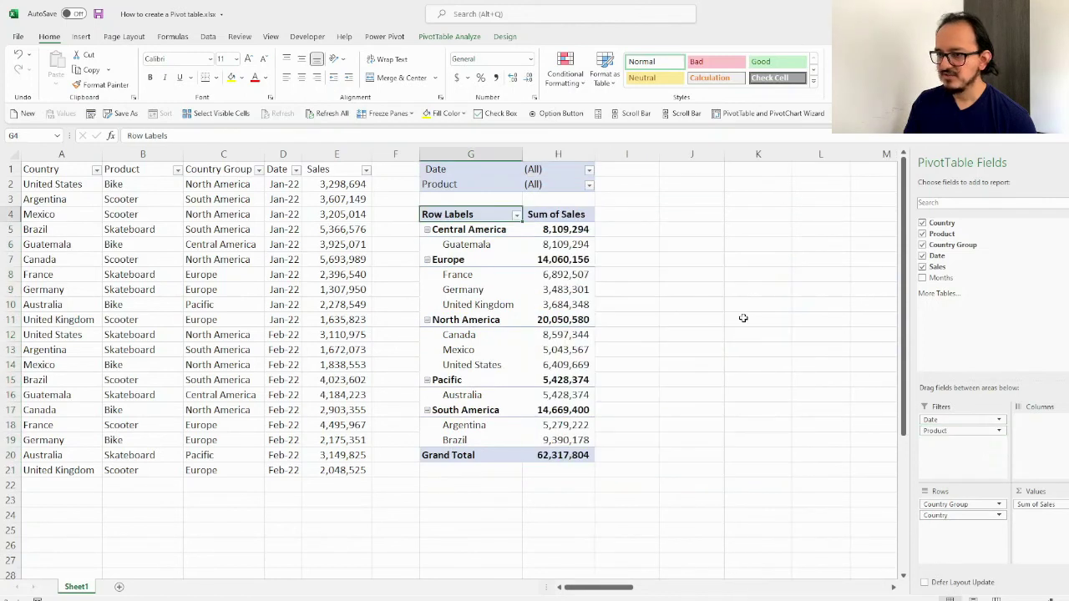